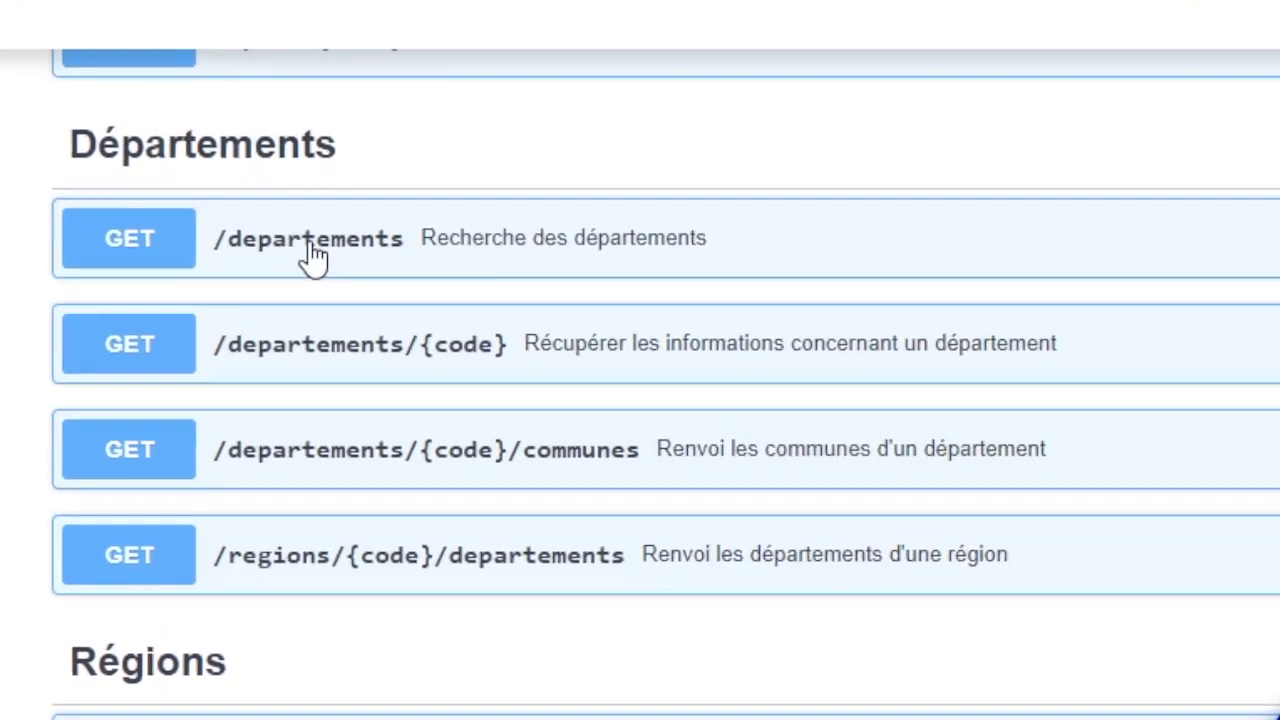
Expand the GET /departements endpoint in the API Geo documentation, then switch windows
click(328, 262)
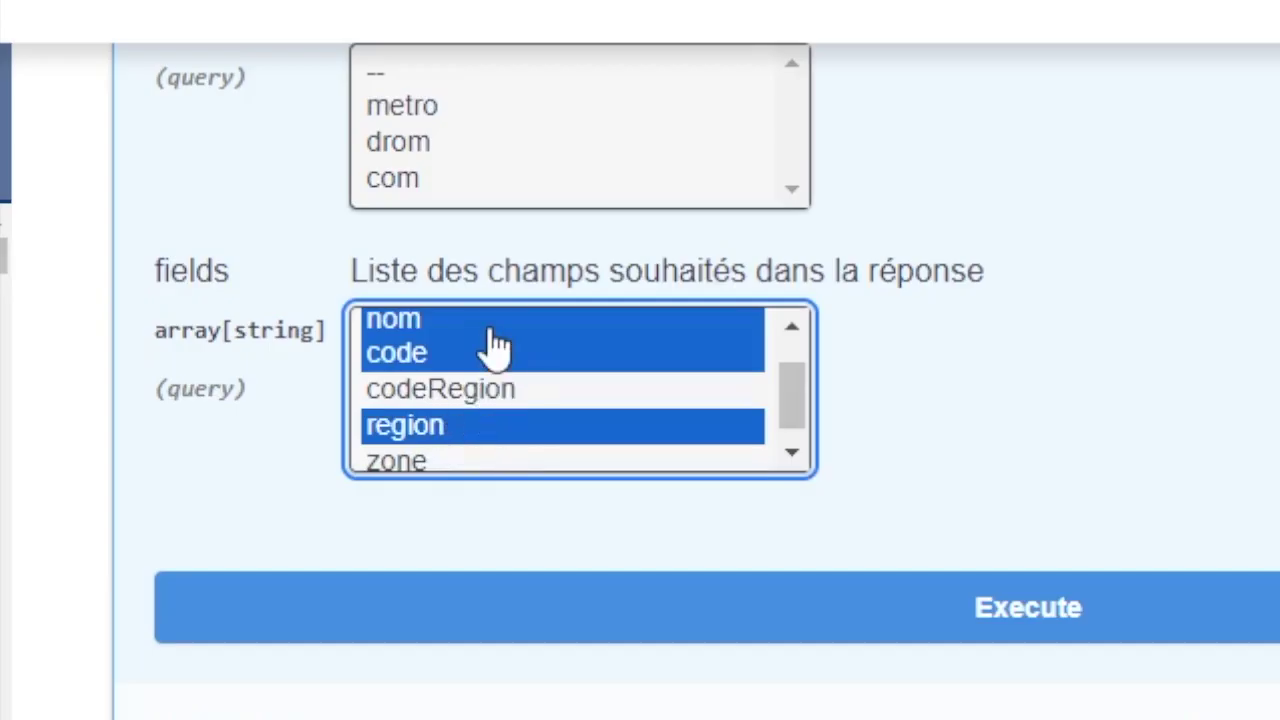
scroll(488, 345, up, 1)
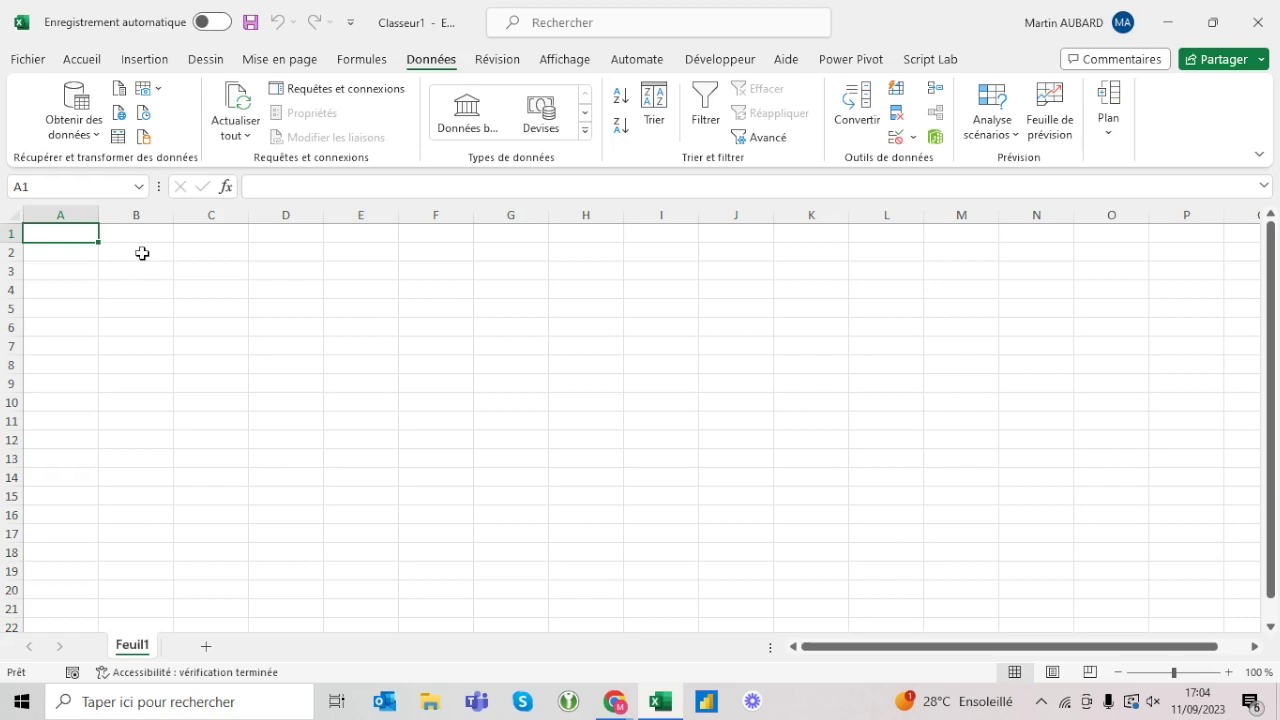
key(alt+Tab)
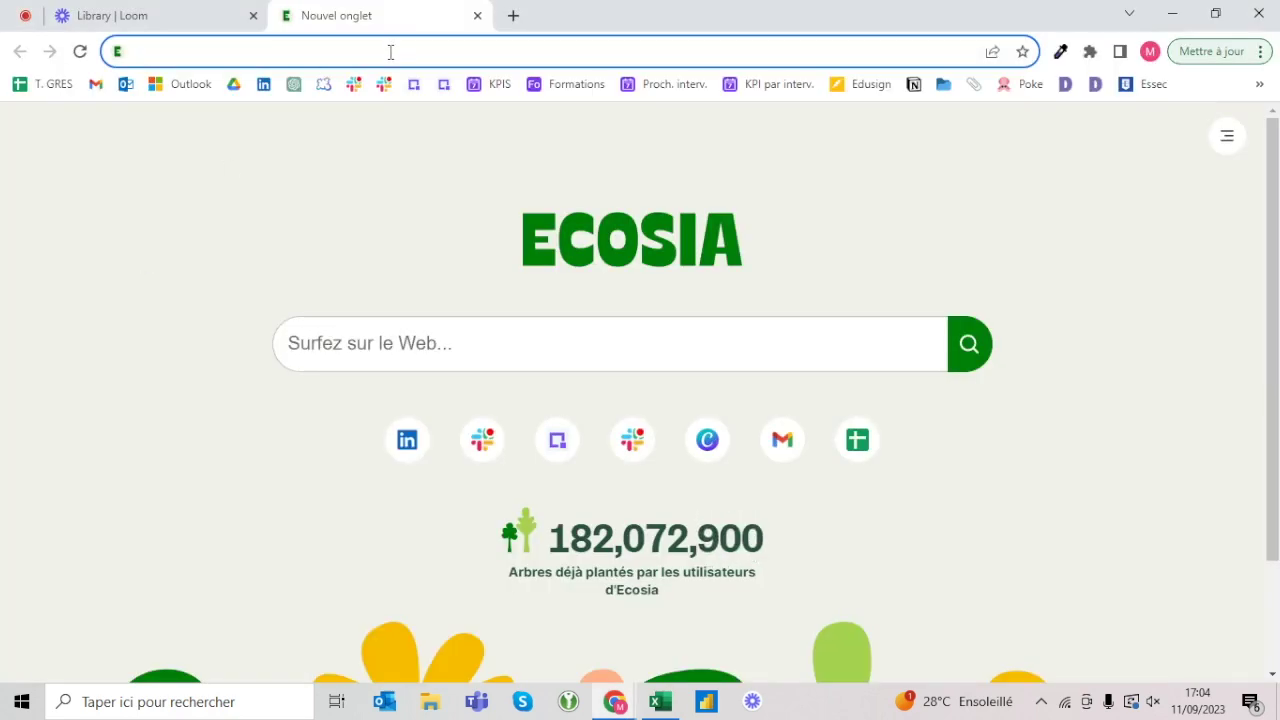
Go to api.gouv.fr from the address bar autocompletion and open its API search page
text(api)
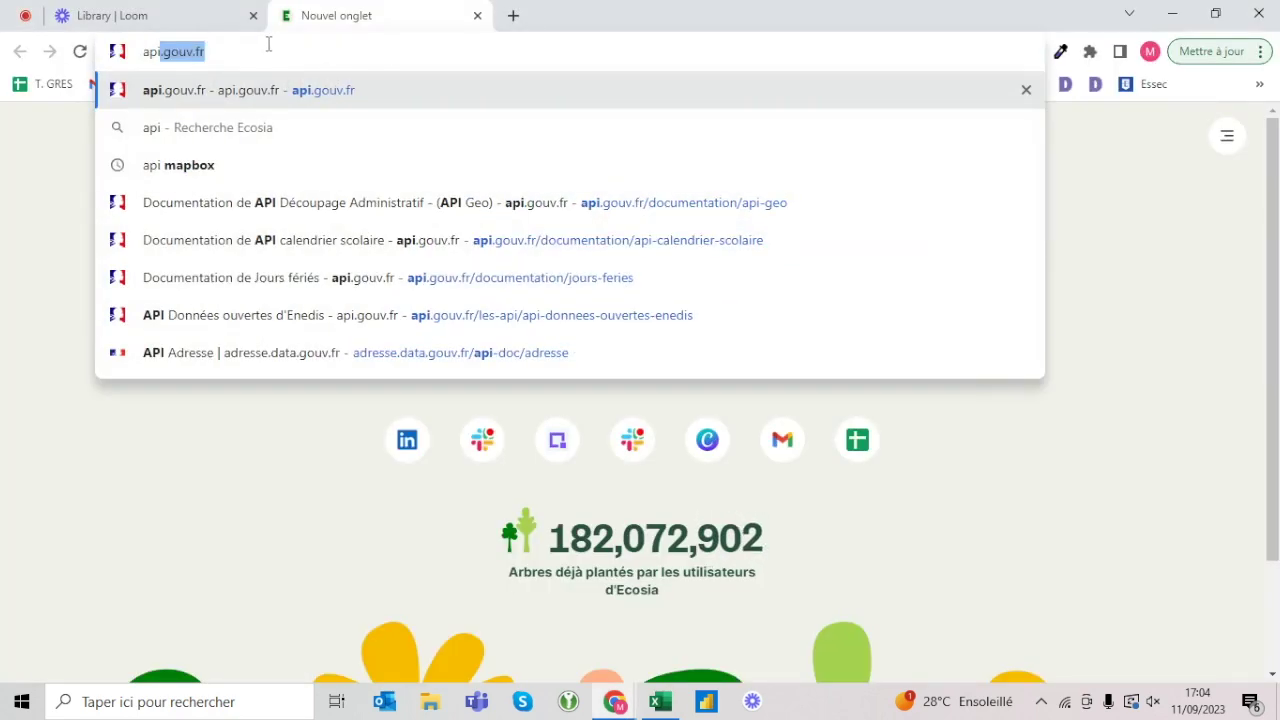
click(268, 46)
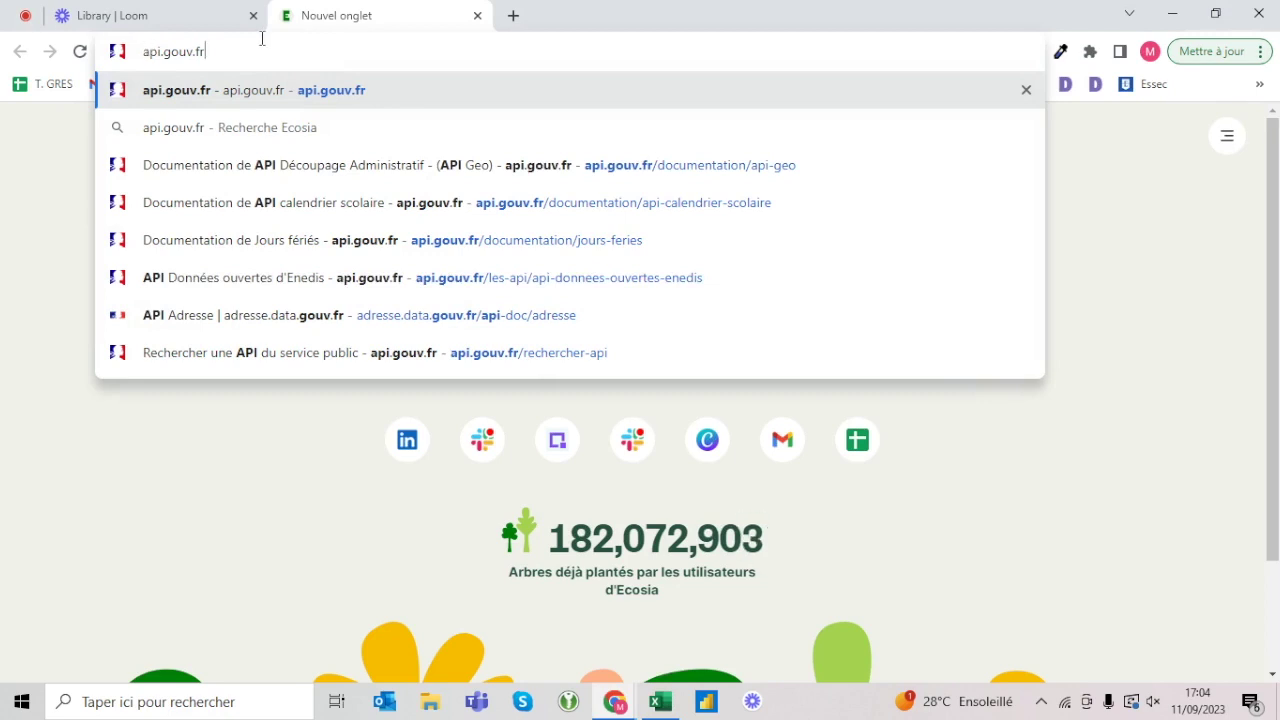
key(Return)
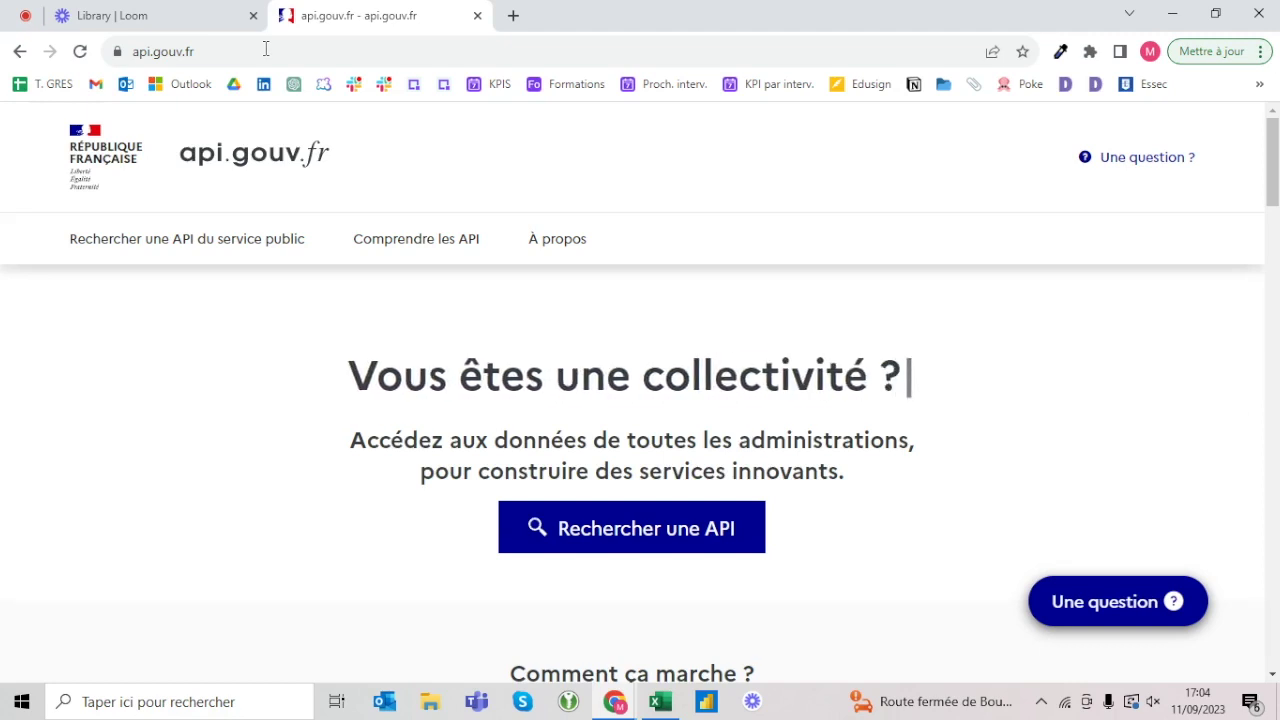
click(636, 528)
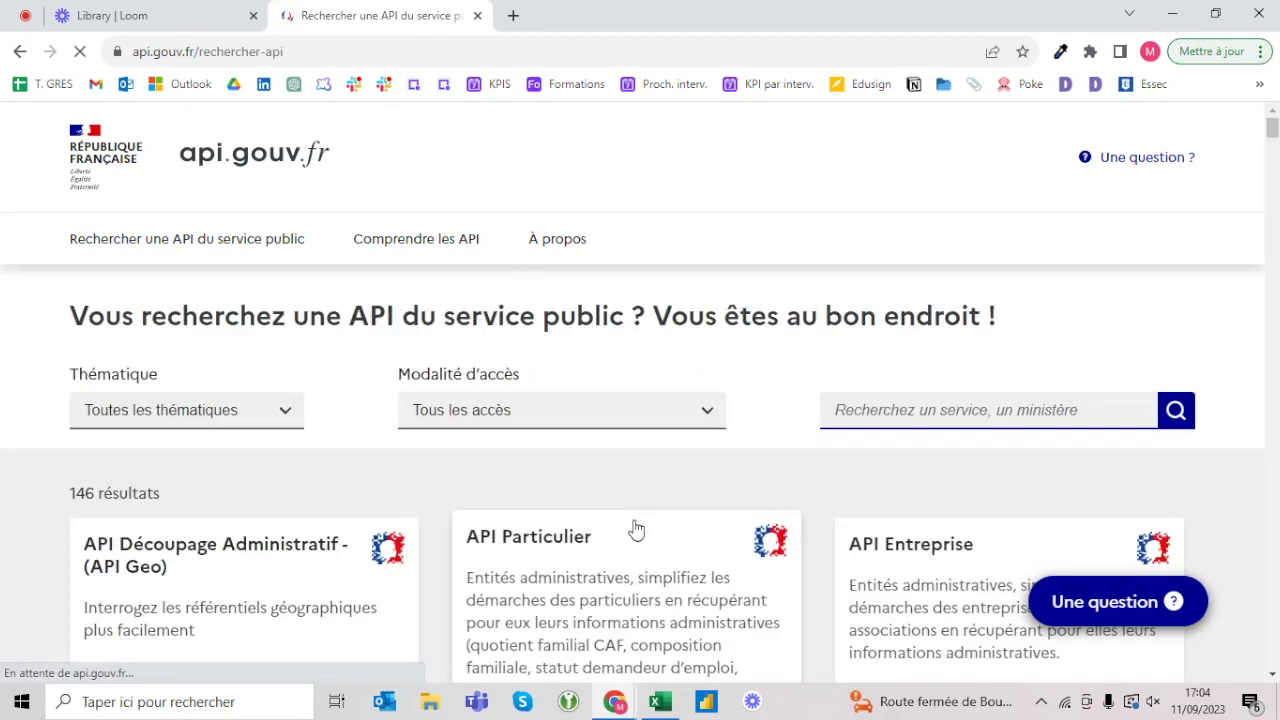
Try searching the API catalogue for 'jours' and 'cale', then clear the search box
click(905, 408)
text(j)
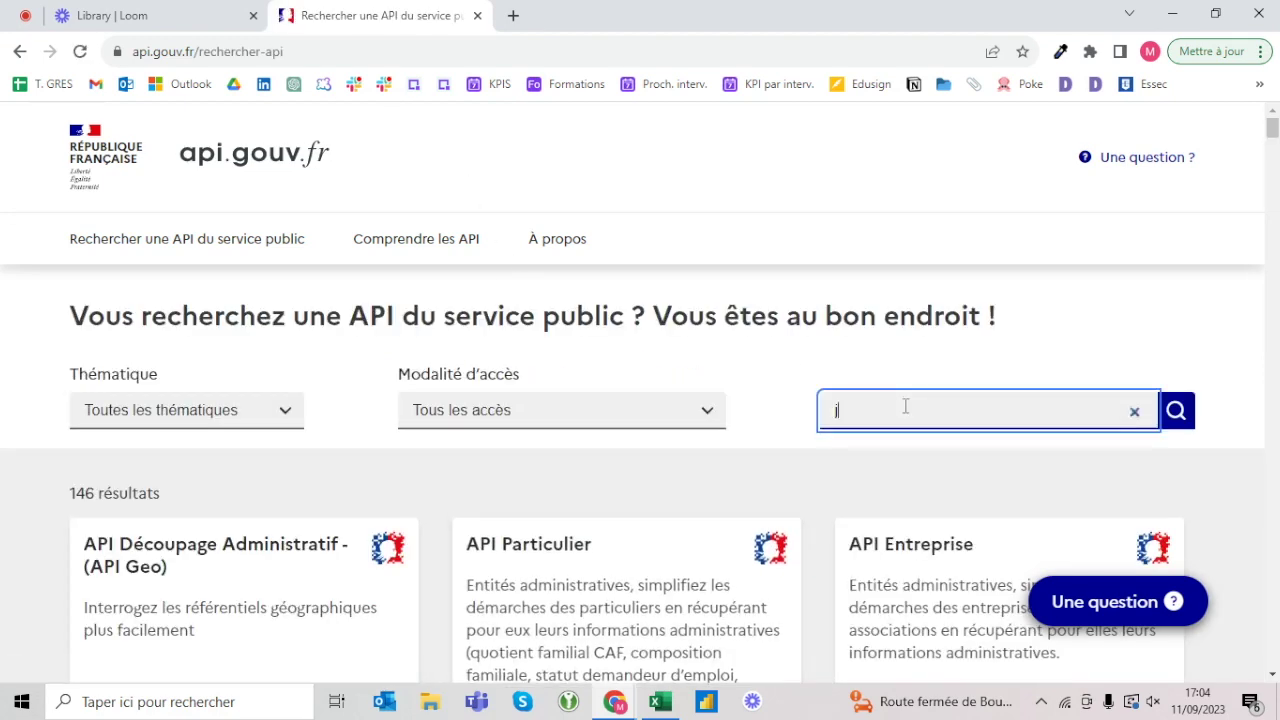
text(ours)
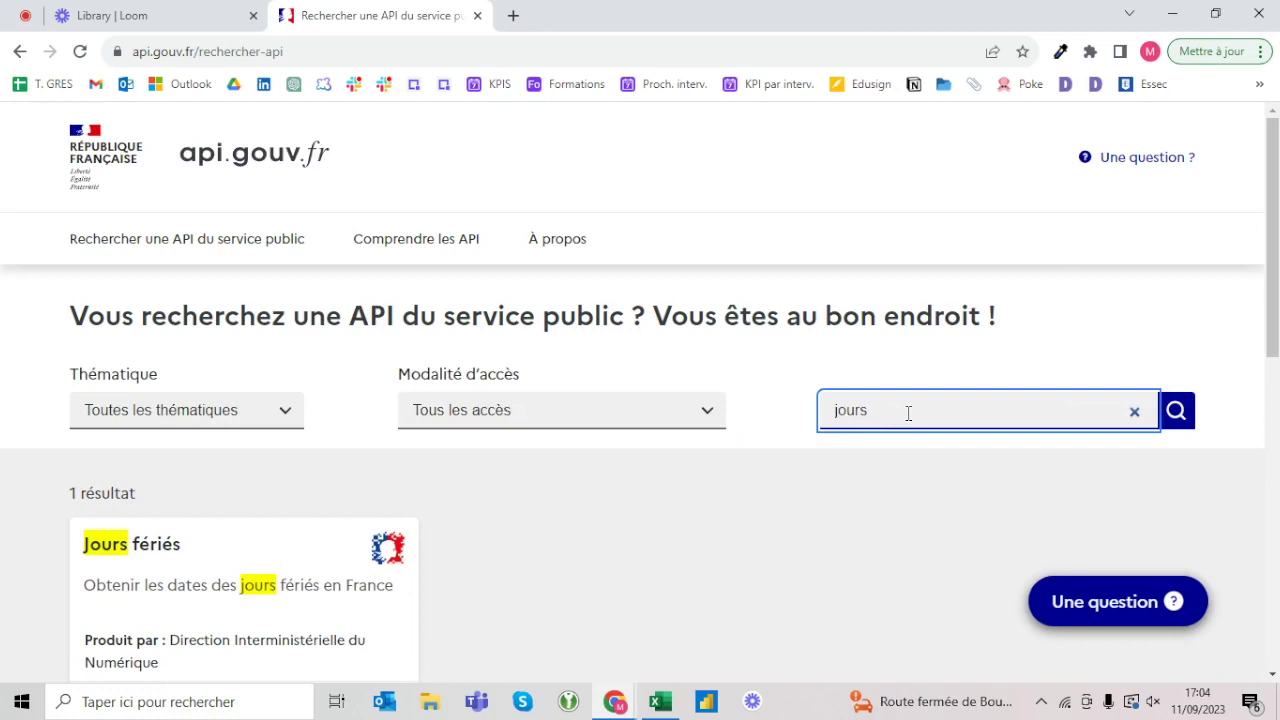
drag(908, 413, 820, 420)
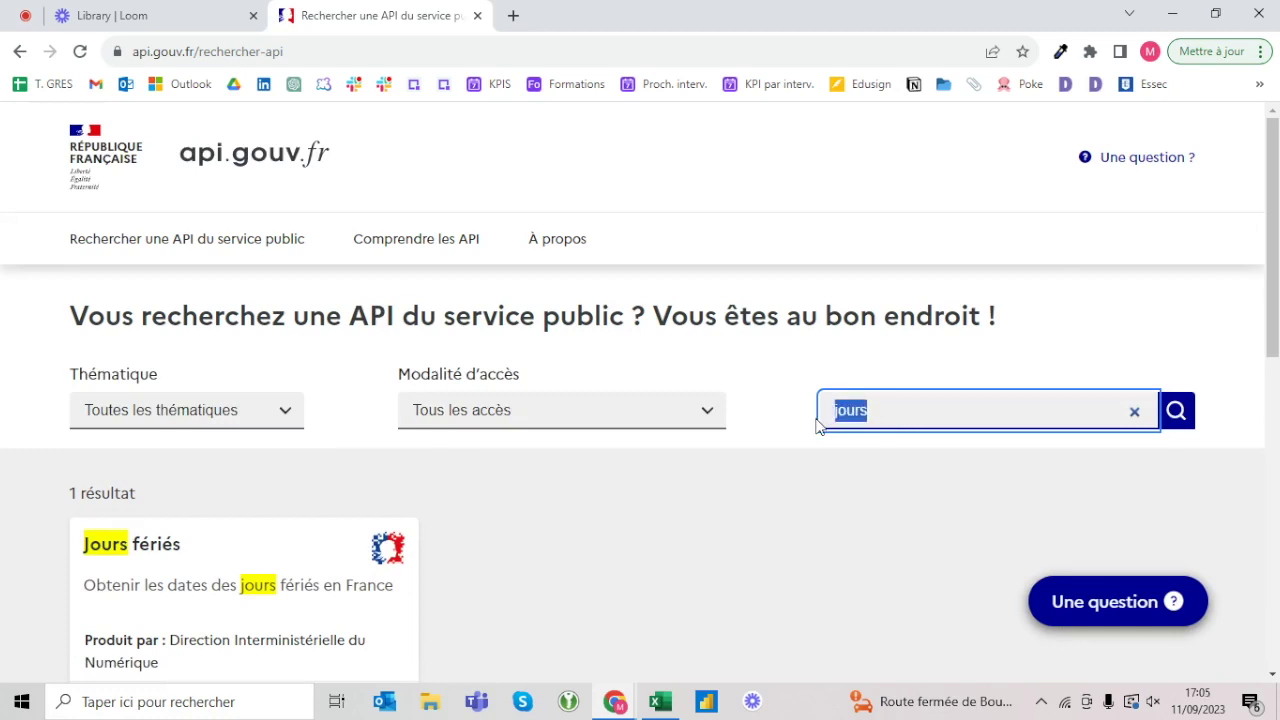
key(BackSpace)
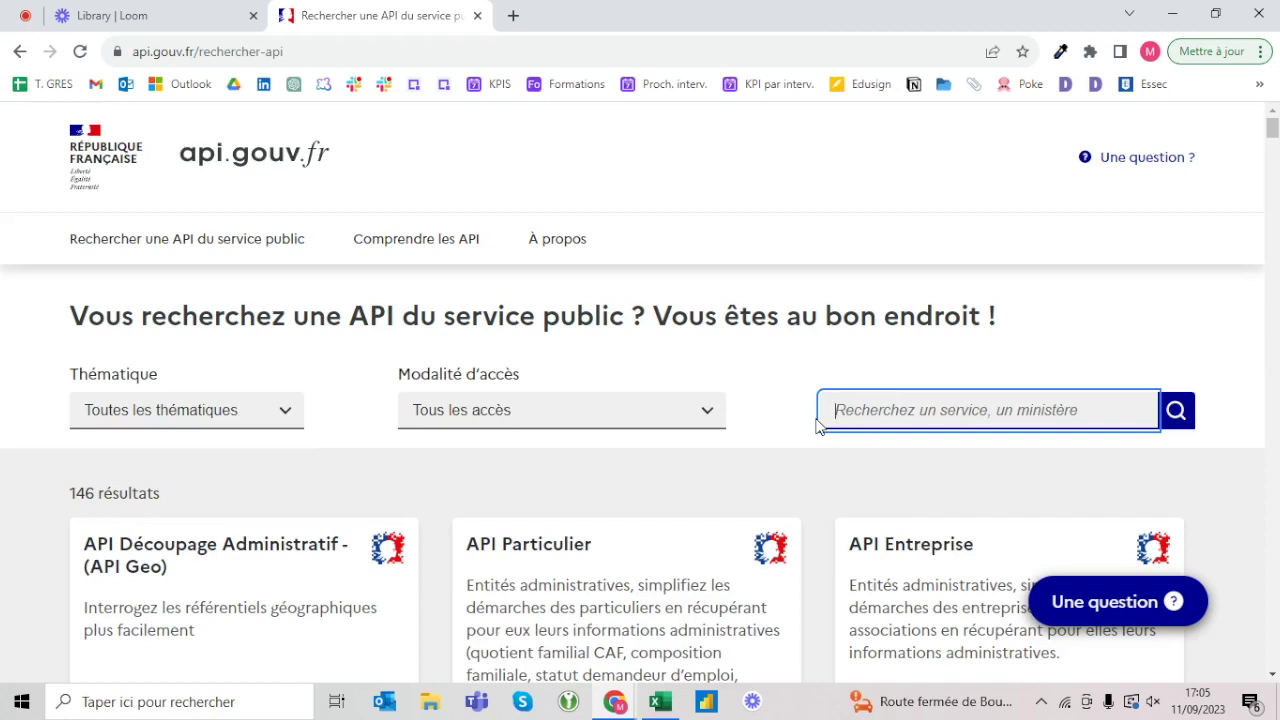
text(cale)
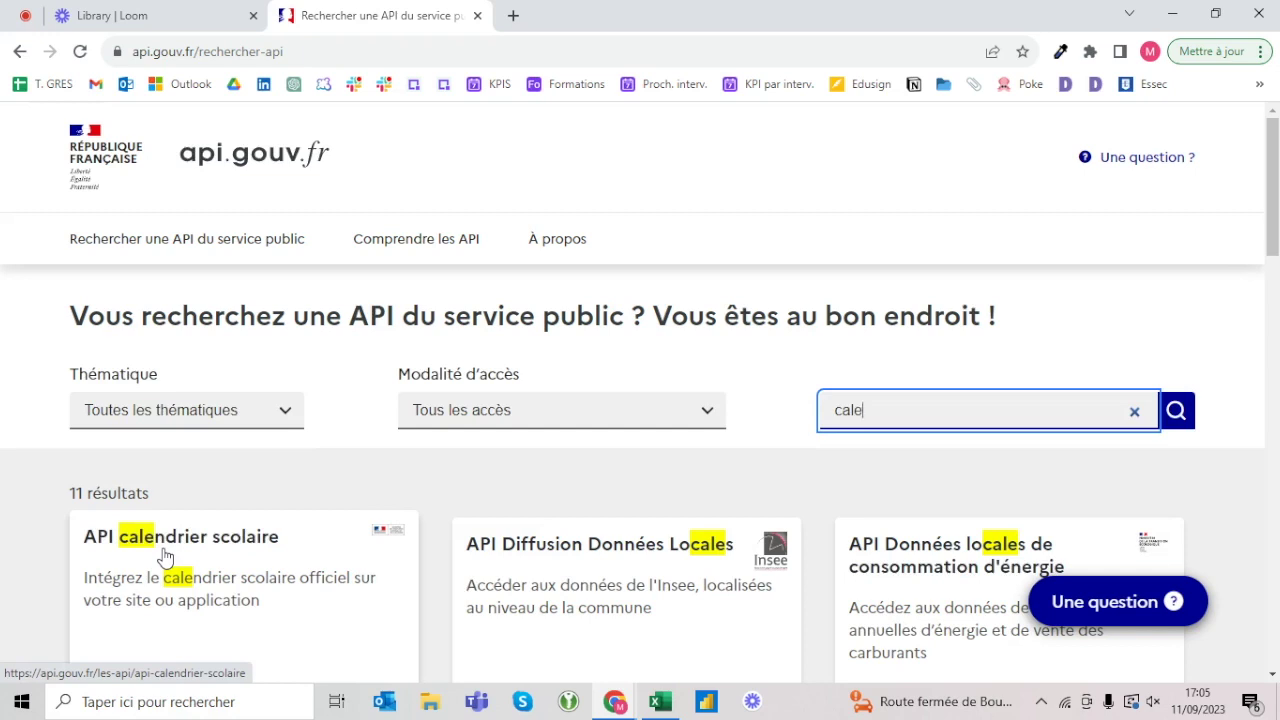
key(BackSpace)
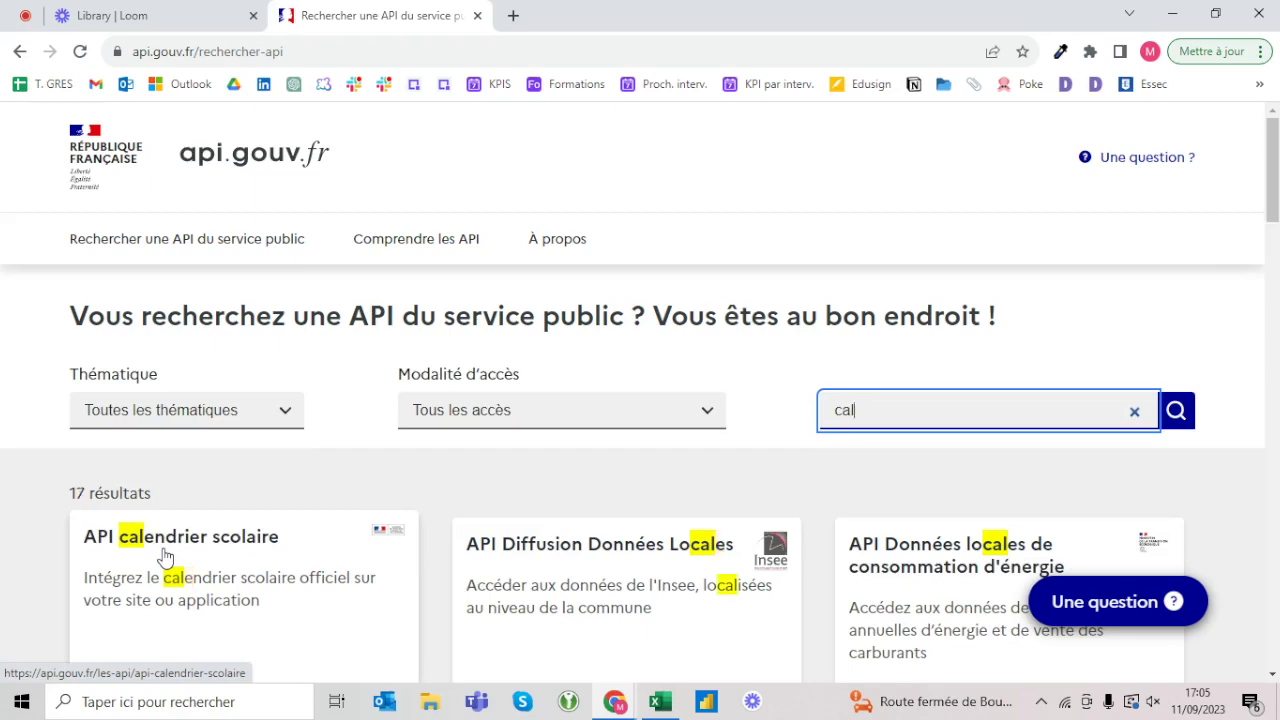
key(BackSpace)
key(BackSpace)
key(BackSpace)
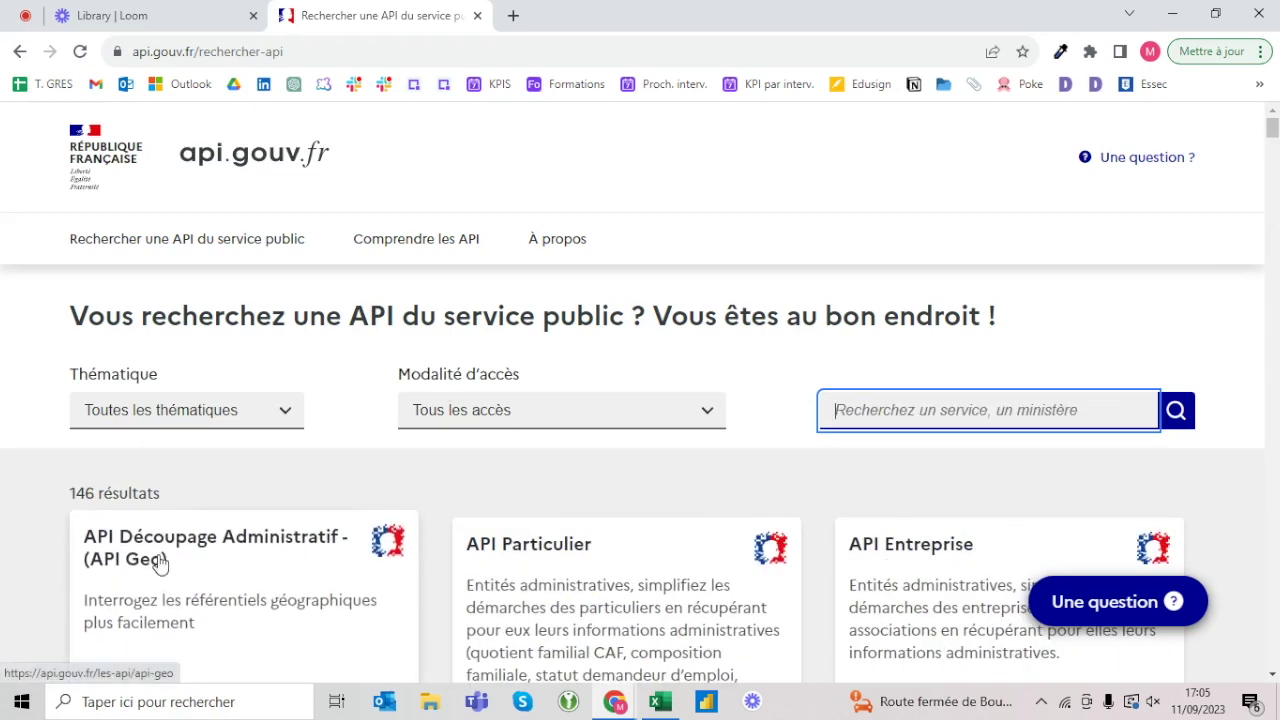
Return to the api.gouv.fr home page and reopen the unfiltered listing of 146 APIs
scroll(160, 563, down, 2)
scroll(160, 563, up, 2)
scroll(160, 563, down, 1)
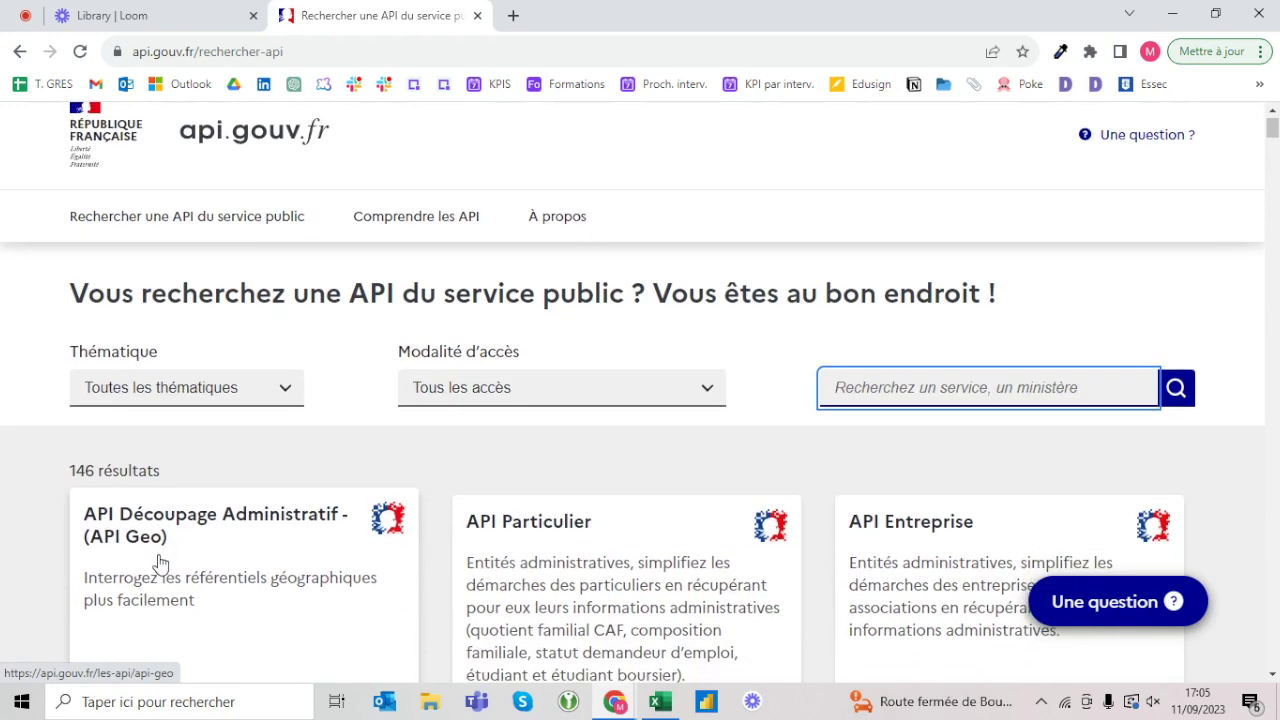
click(14, 55)
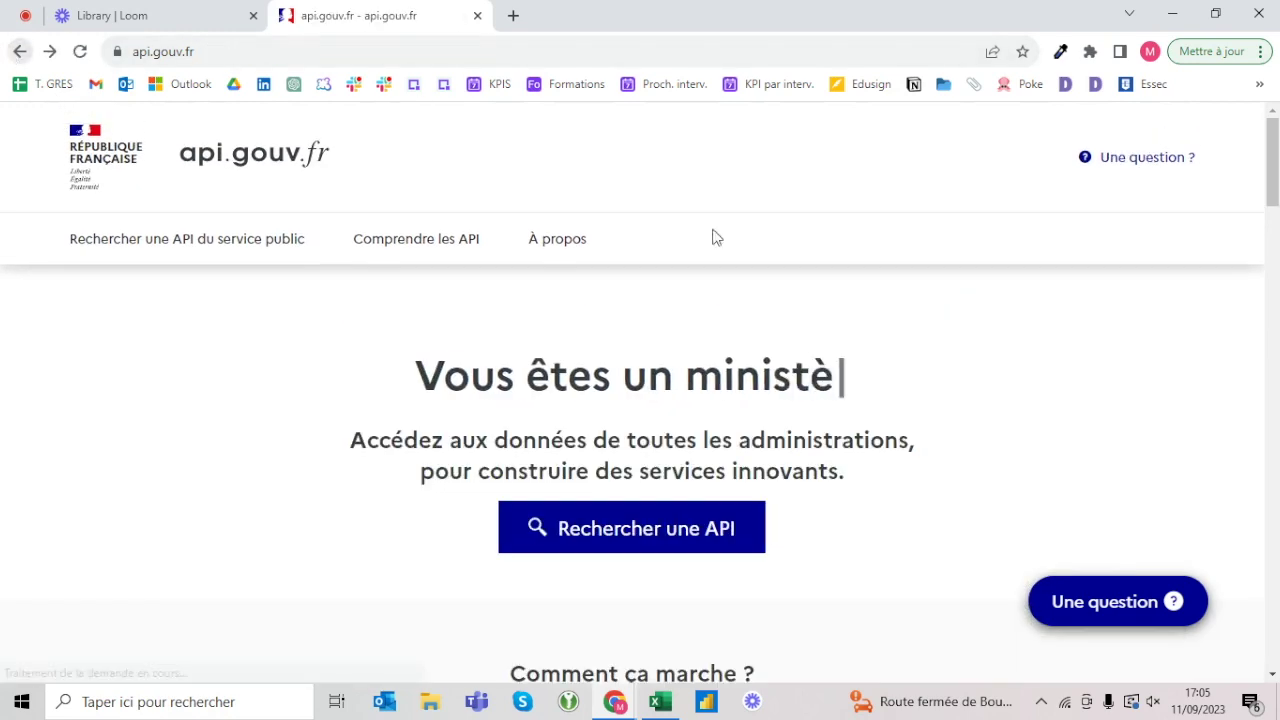
click(624, 538)
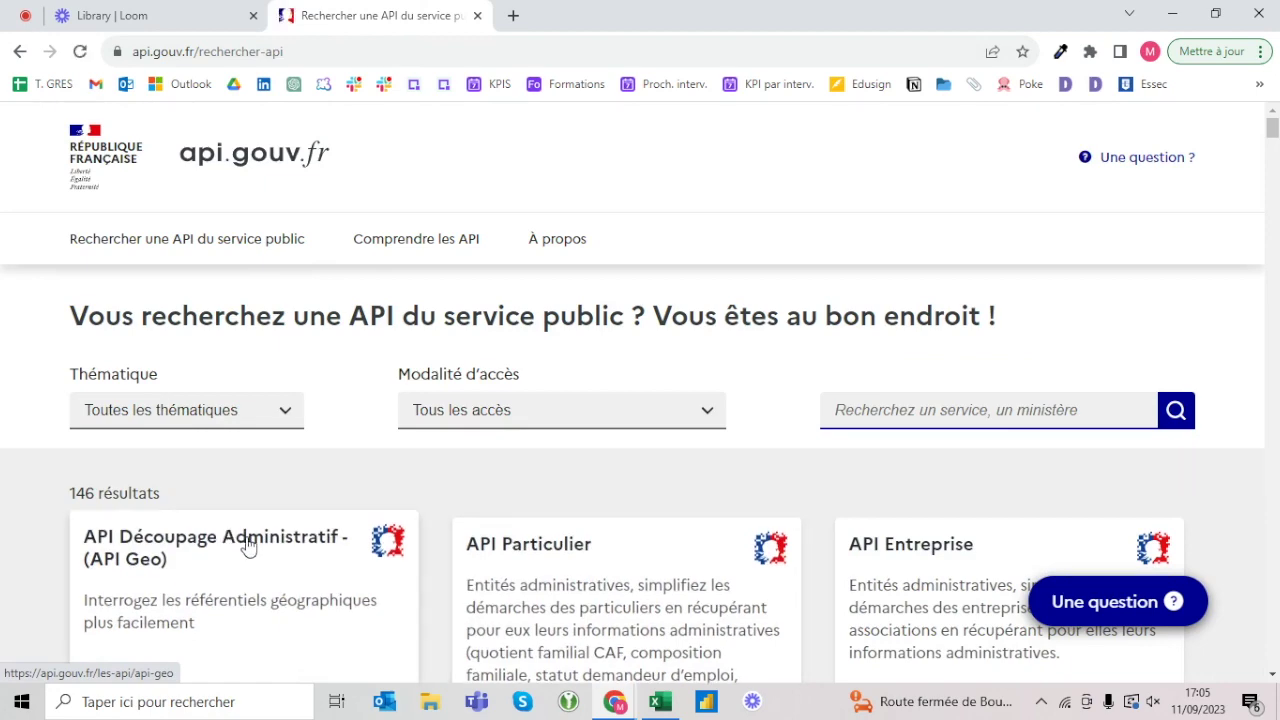
Open the API Découpage Administratif details page and look through it
click(249, 547)
scroll(248, 540, down, 3)
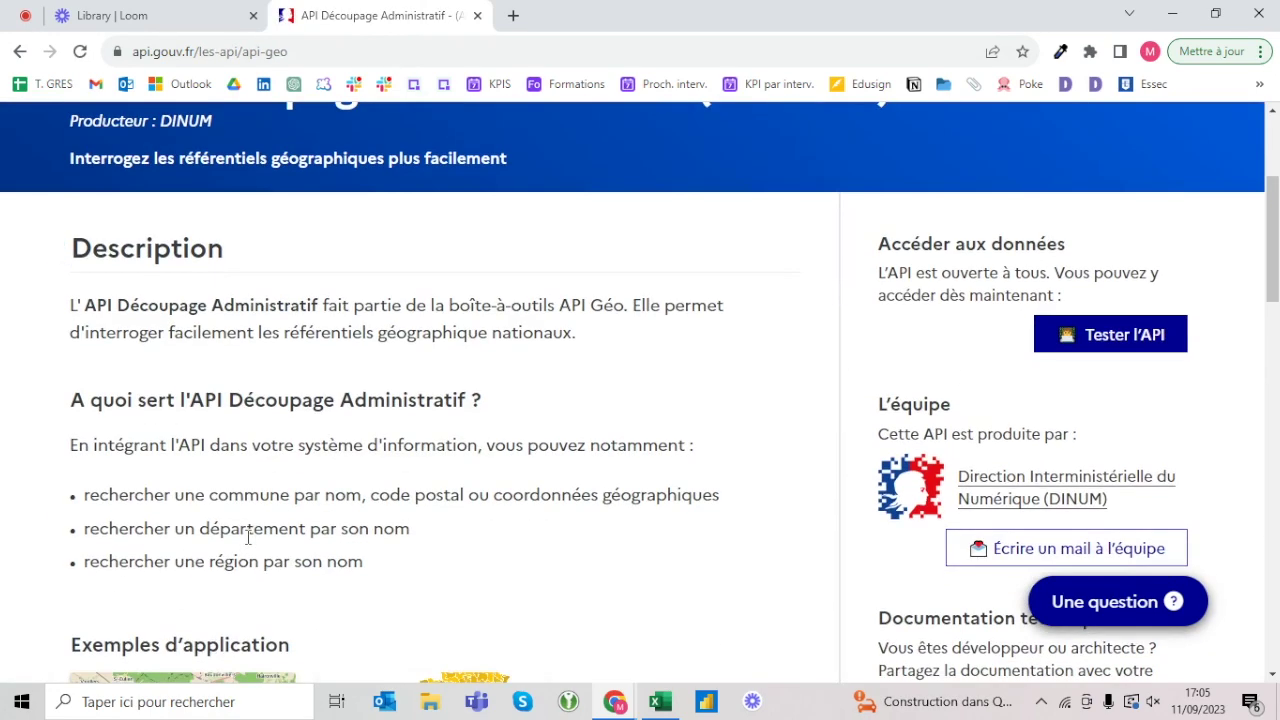
scroll(248, 540, down, 4)
scroll(248, 540, down, 4)
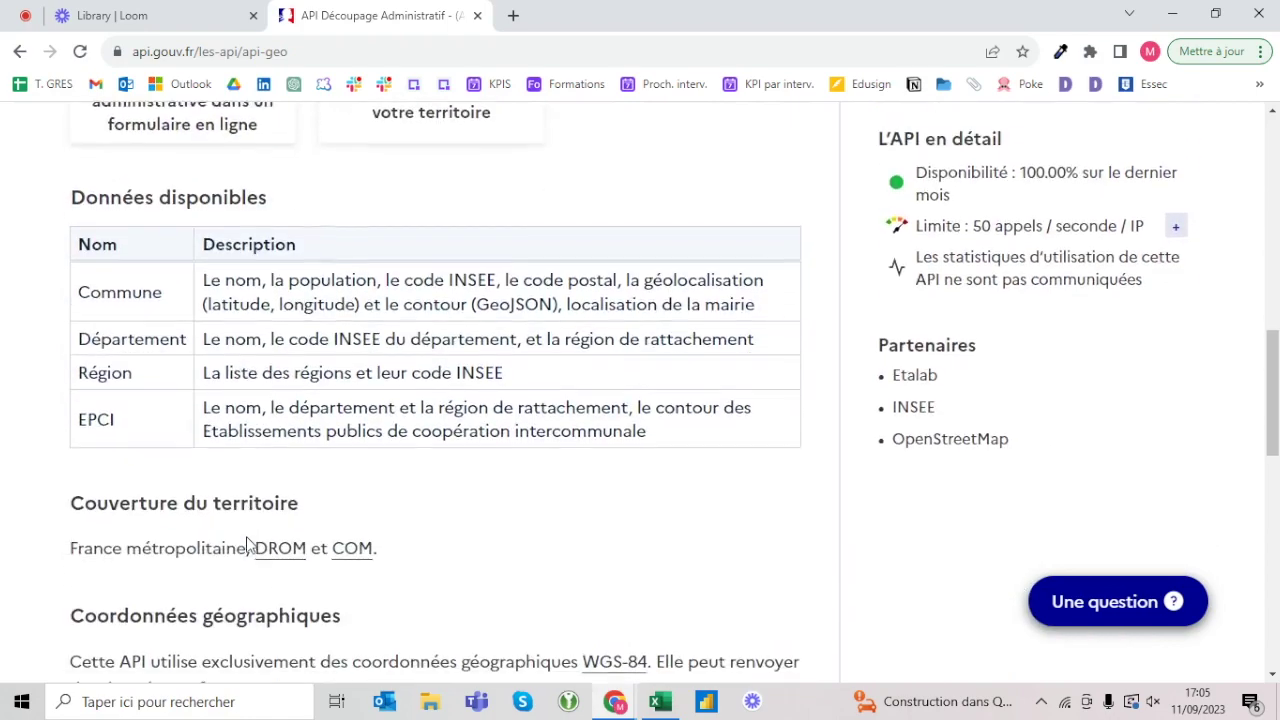
scroll(249, 541, down, 3)
scroll(250, 543, down, 3)
scroll(249, 543, up, 2)
scroll(249, 543, up, 6)
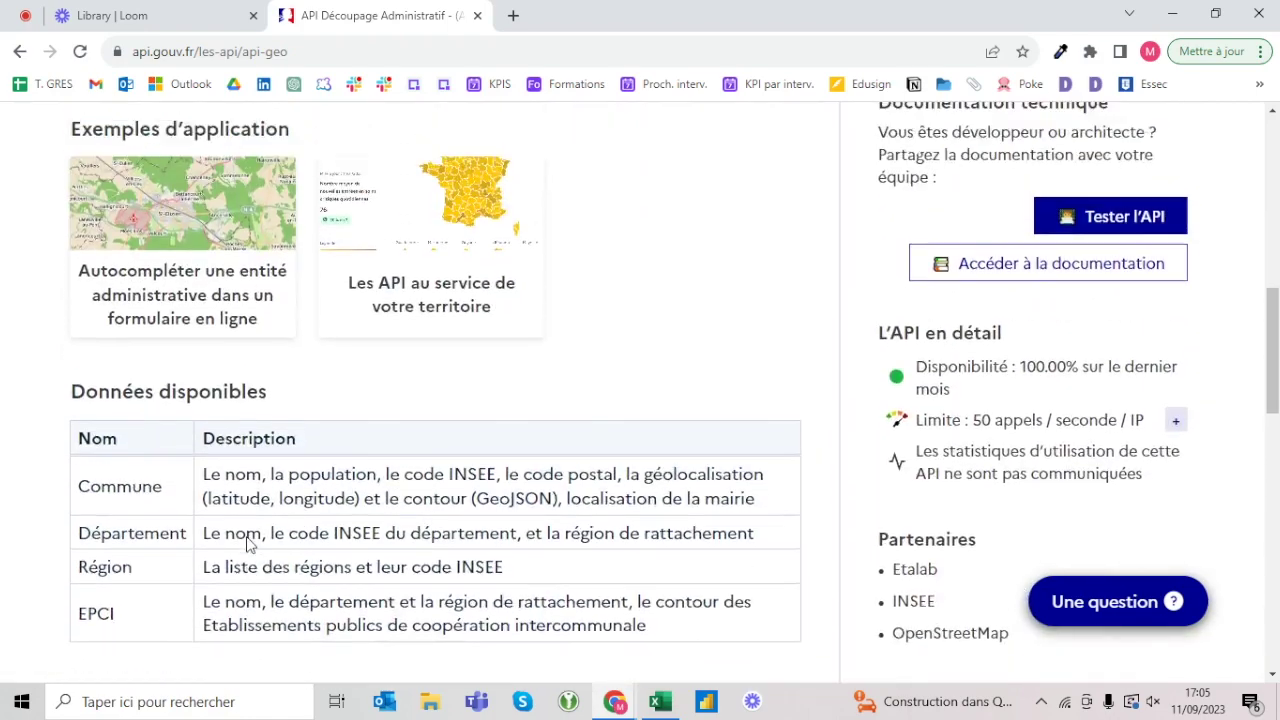
scroll(249, 543, up, 6)
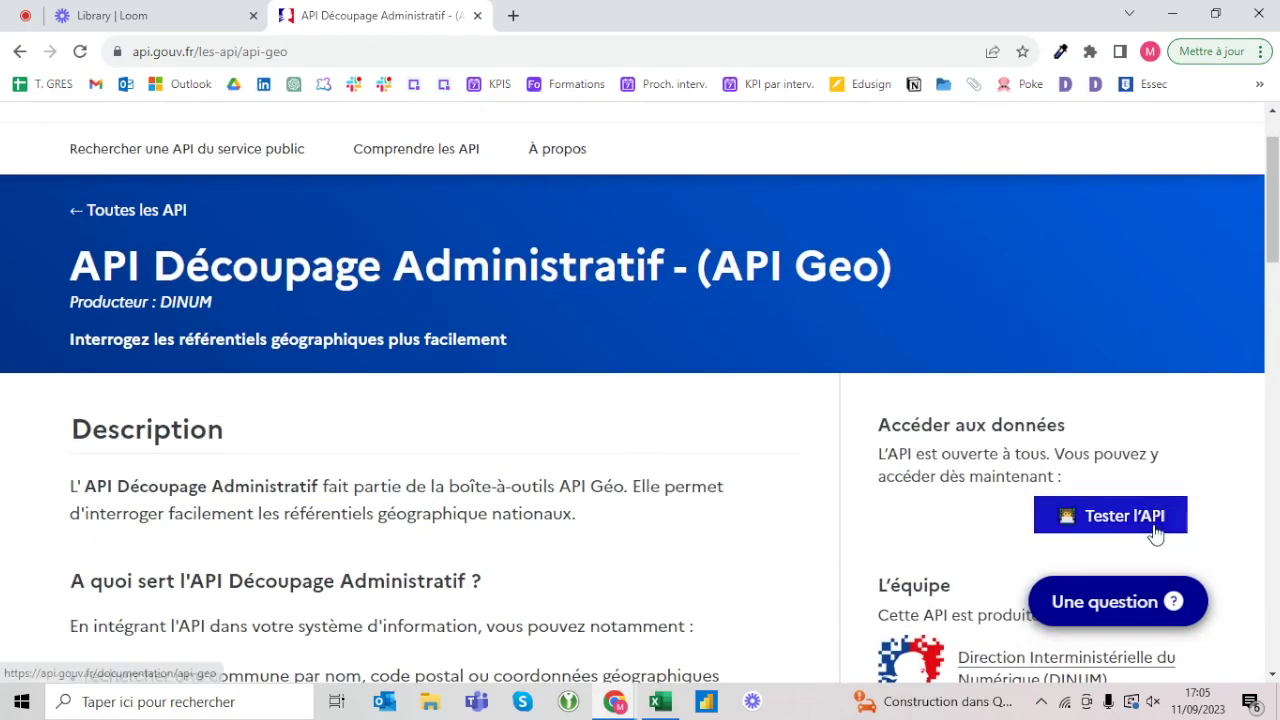
Open the API Geo technical documentation and expand the GET /departements endpoint
click(1154, 528)
scroll(666, 435, down, 2)
scroll(666, 437, down, 2)
scroll(603, 406, down, 1)
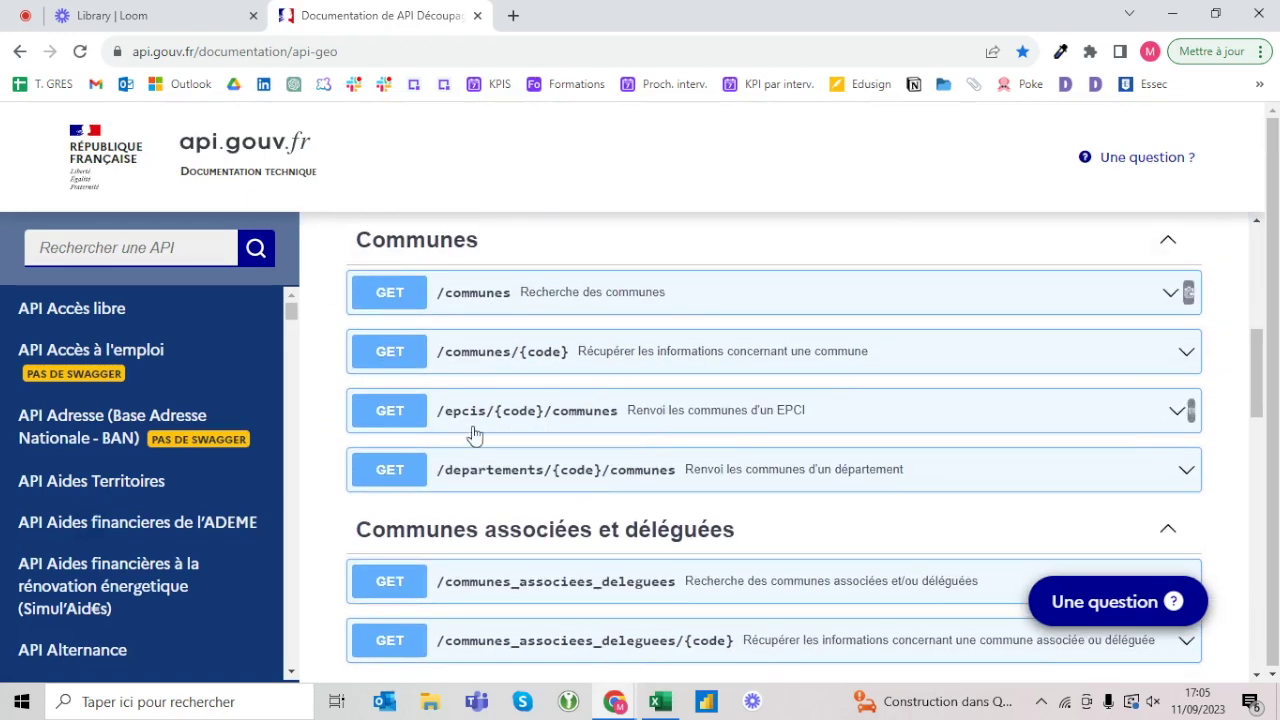
scroll(474, 434, down, 2)
scroll(651, 391, down, 2)
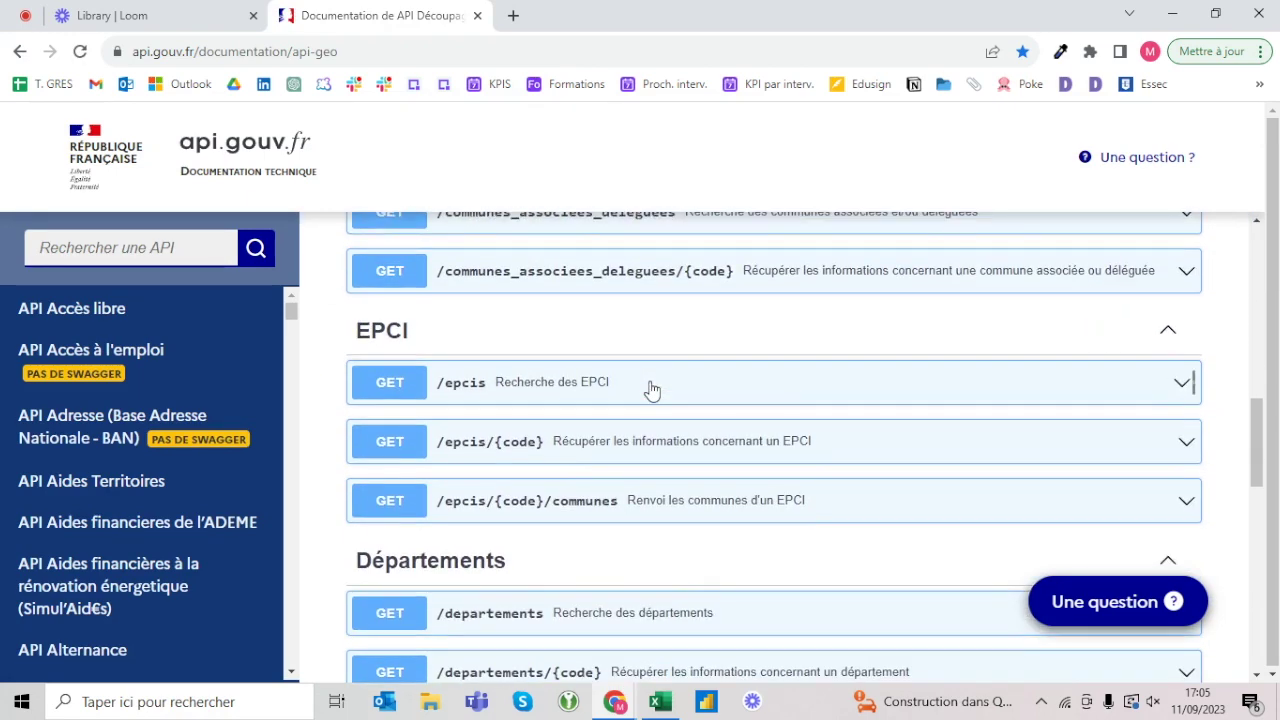
scroll(467, 343, down, 2)
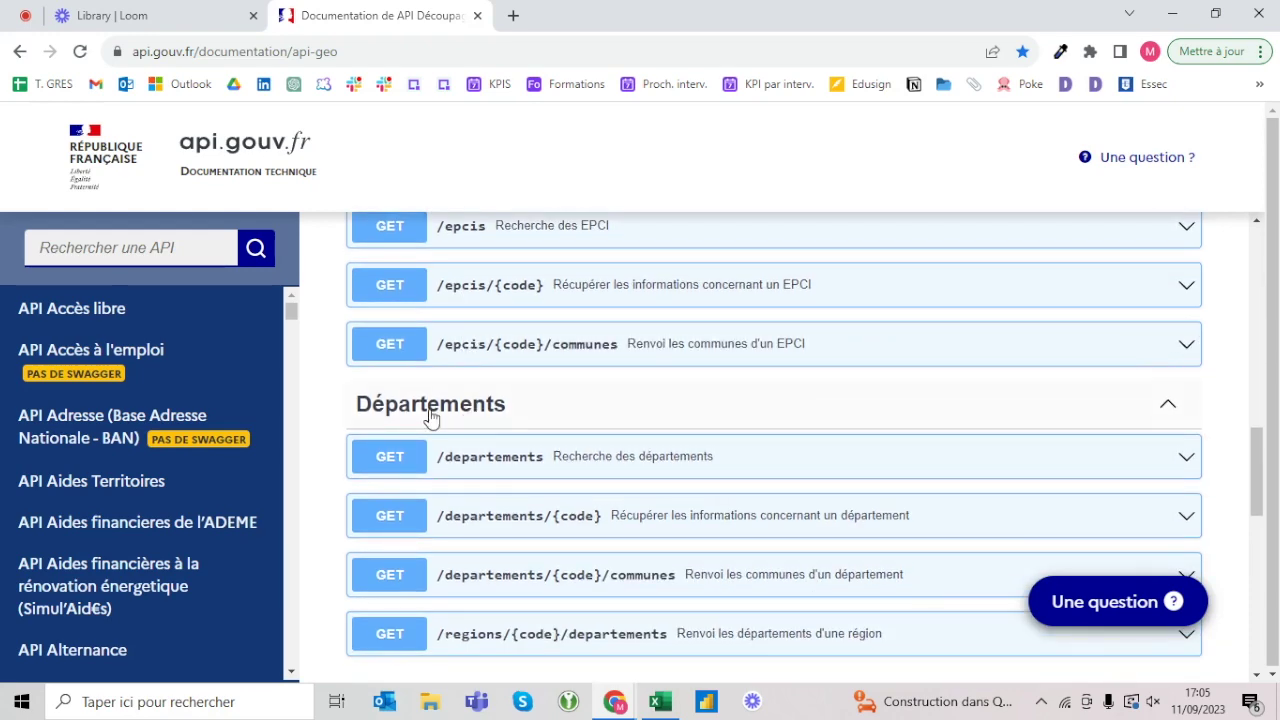
scroll(430, 416, down, 4)
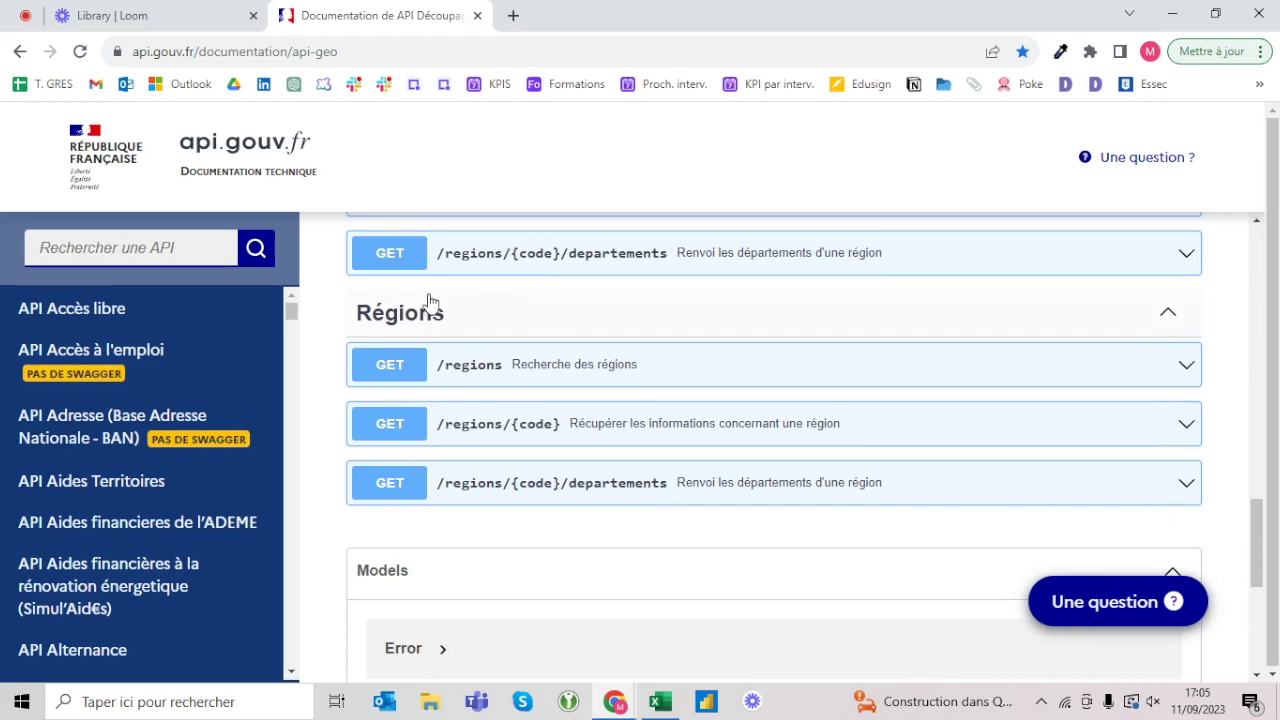
scroll(426, 305, up, 5)
scroll(430, 303, up, 3)
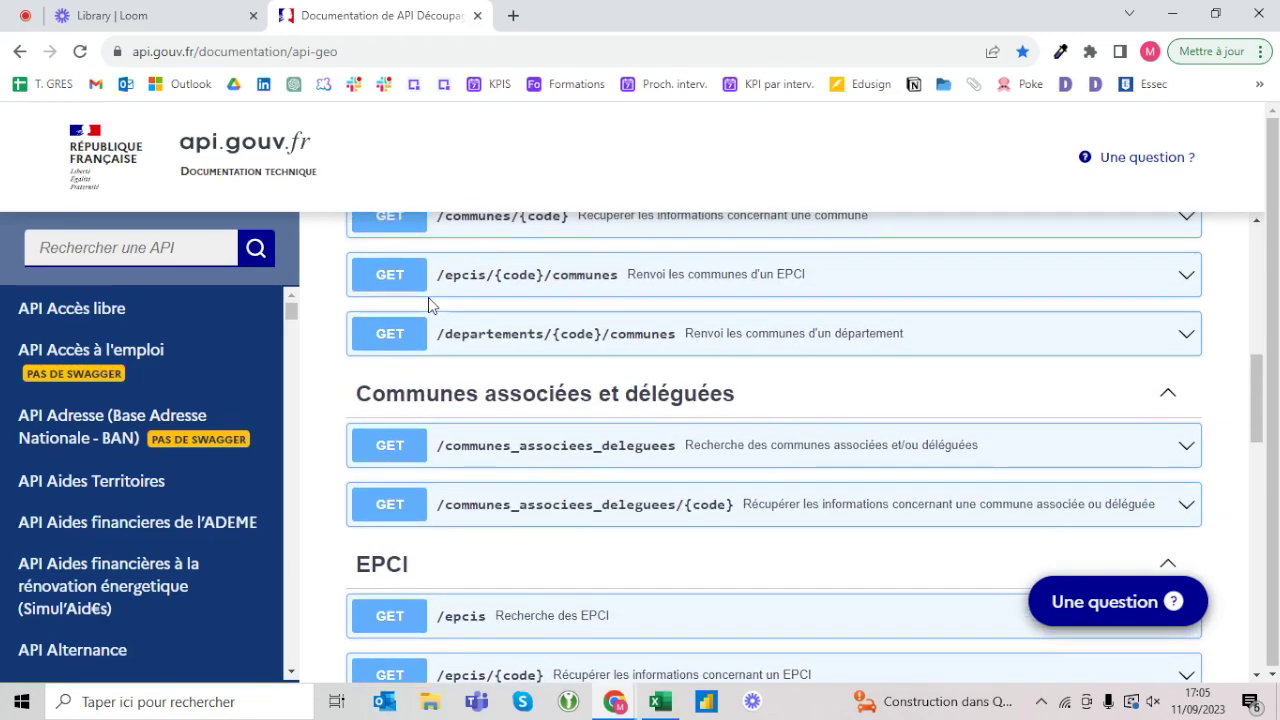
scroll(429, 306, up, 3)
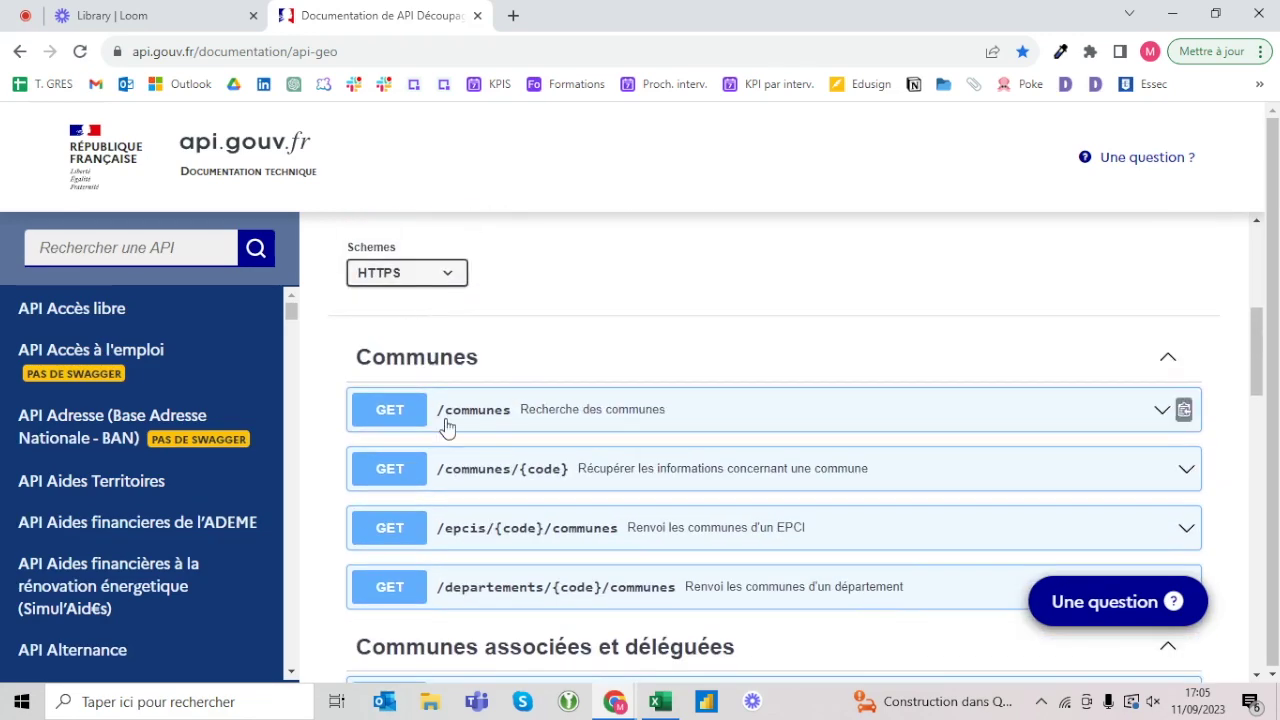
scroll(446, 423, down, 5)
scroll(446, 423, down, 3)
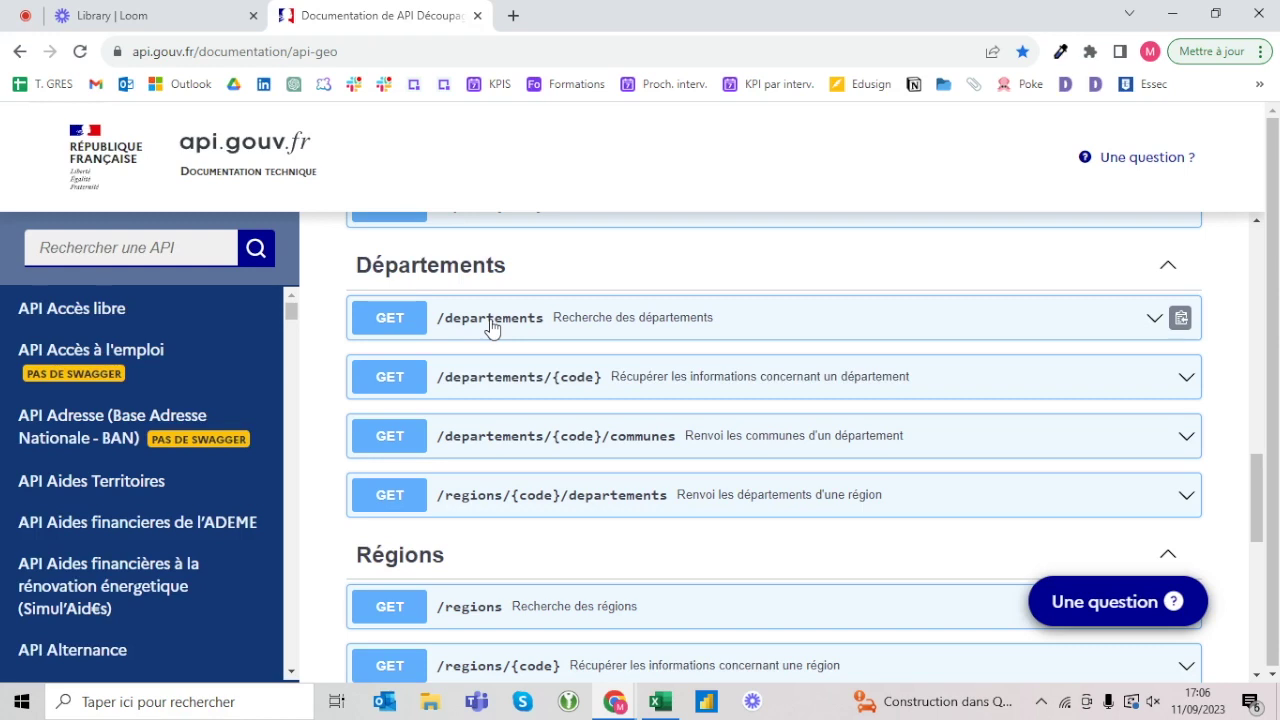
click(490, 320)
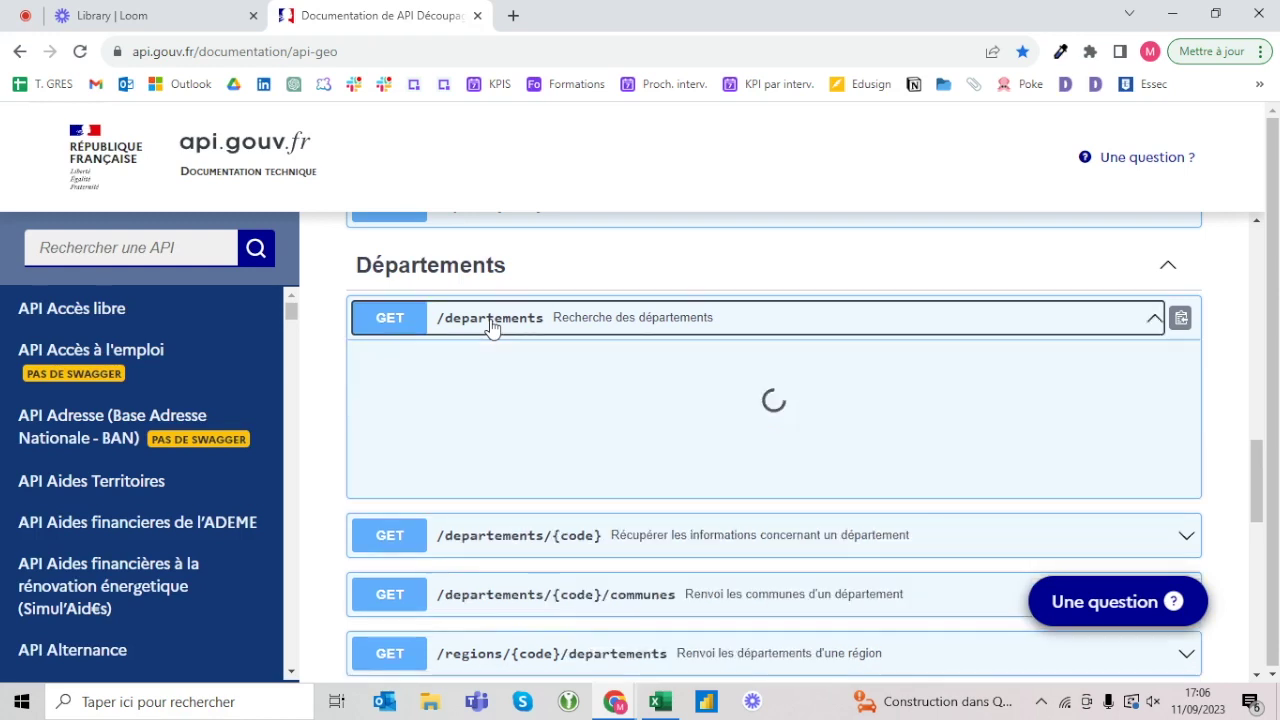
Execute the départements request with fields nom, code and region selected
scroll(470, 331, down, 2)
scroll(470, 325, down, 2)
scroll(471, 329, up, 2)
click(1133, 266)
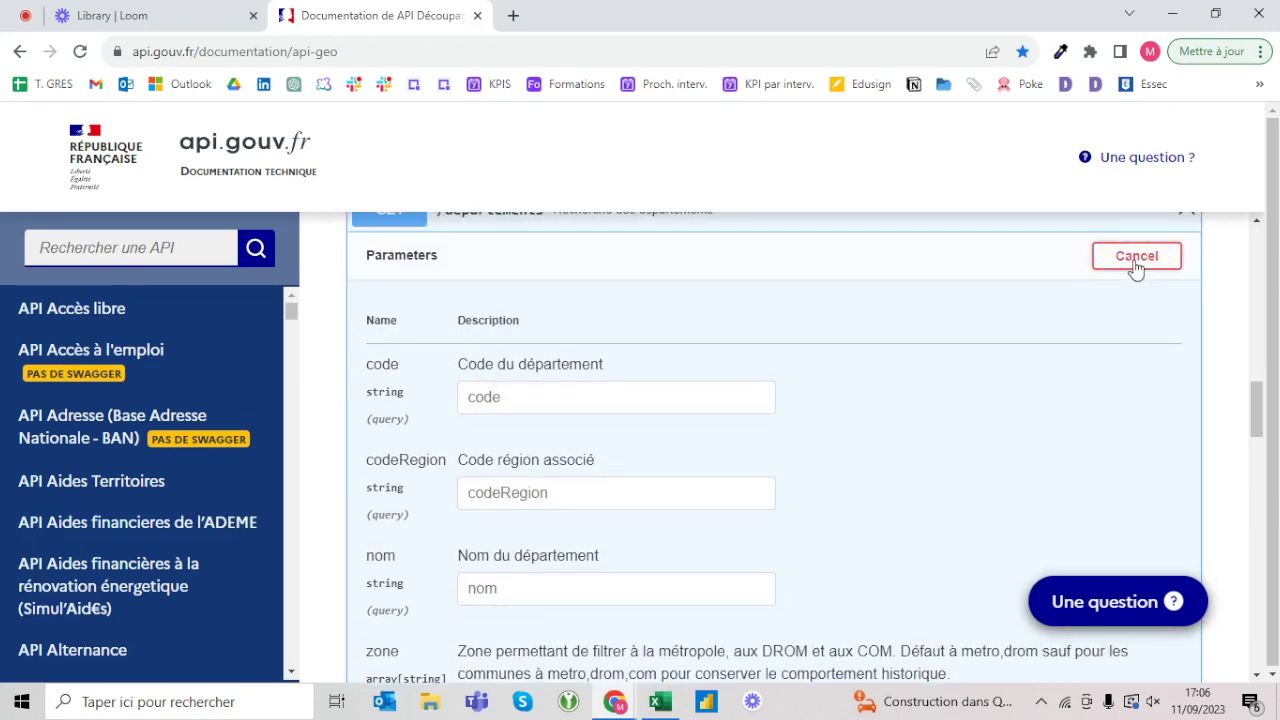
scroll(762, 391, down, 4)
scroll(762, 391, down, 1)
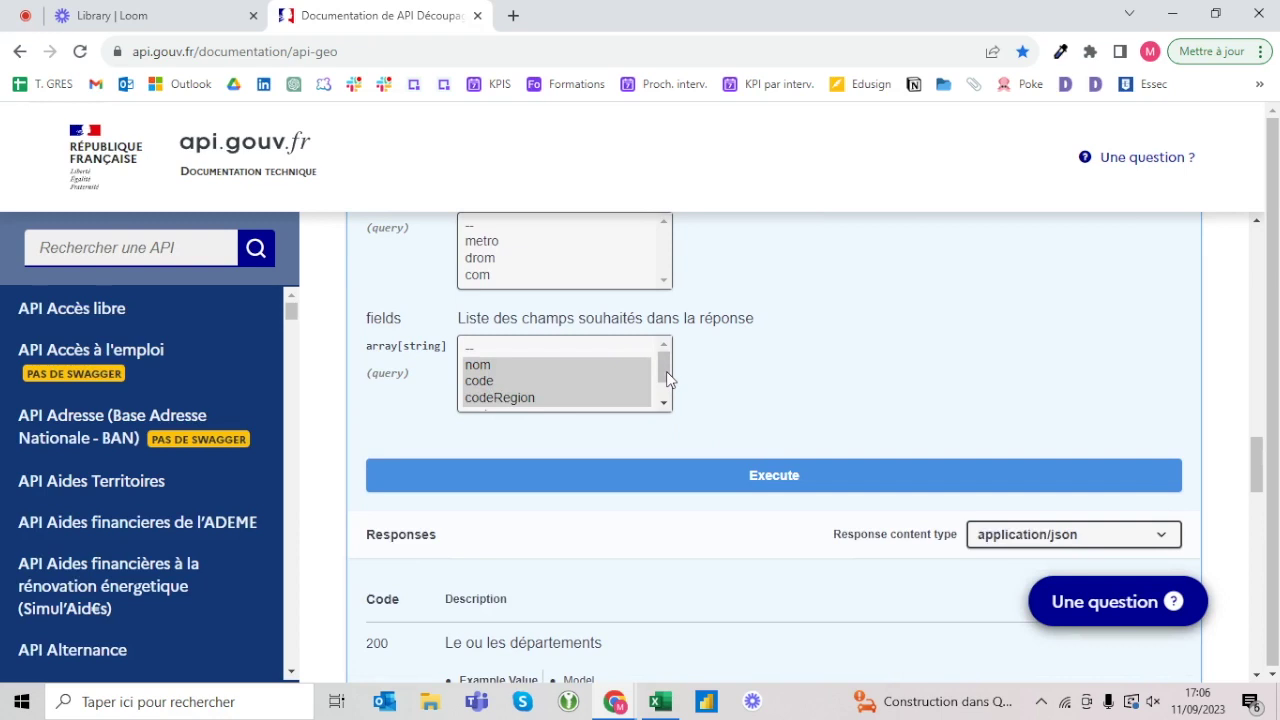
drag(667, 378, 667, 396)
ctrl+click(503, 383)
scroll(510, 385, up, 1)
ctrl+click(515, 386)
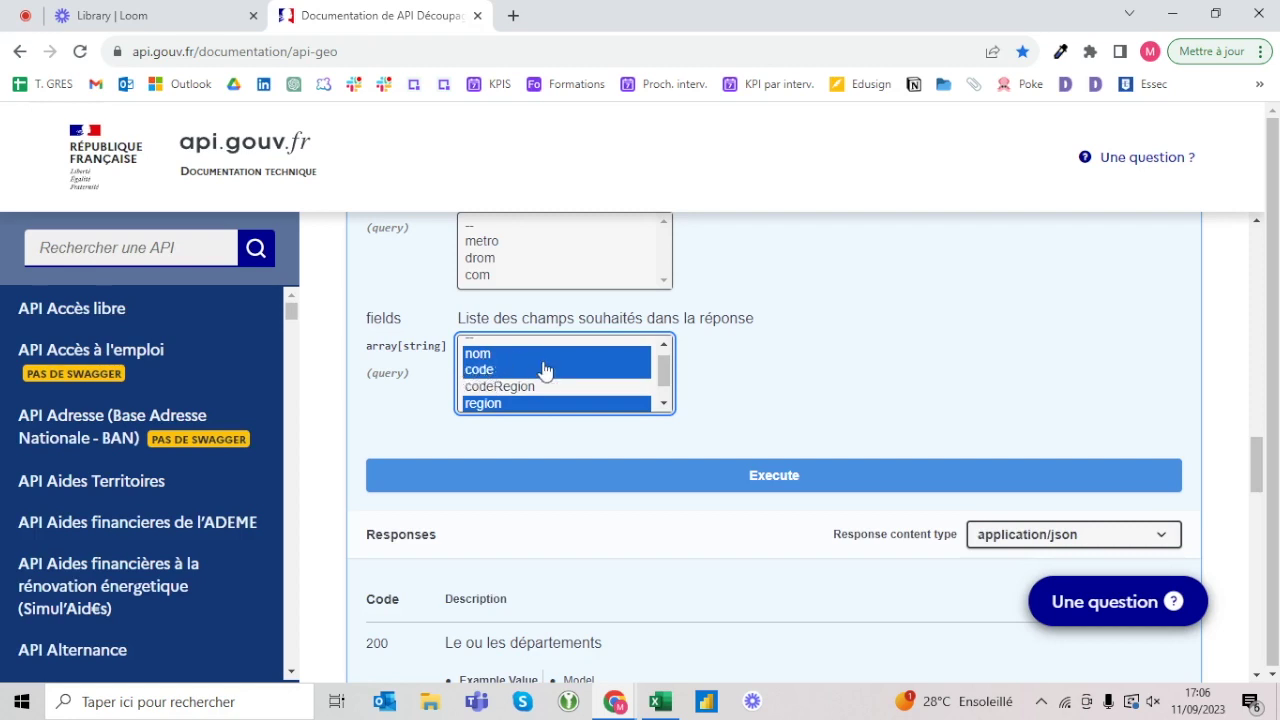
scroll(480, 400, down, 1)
click(835, 478)
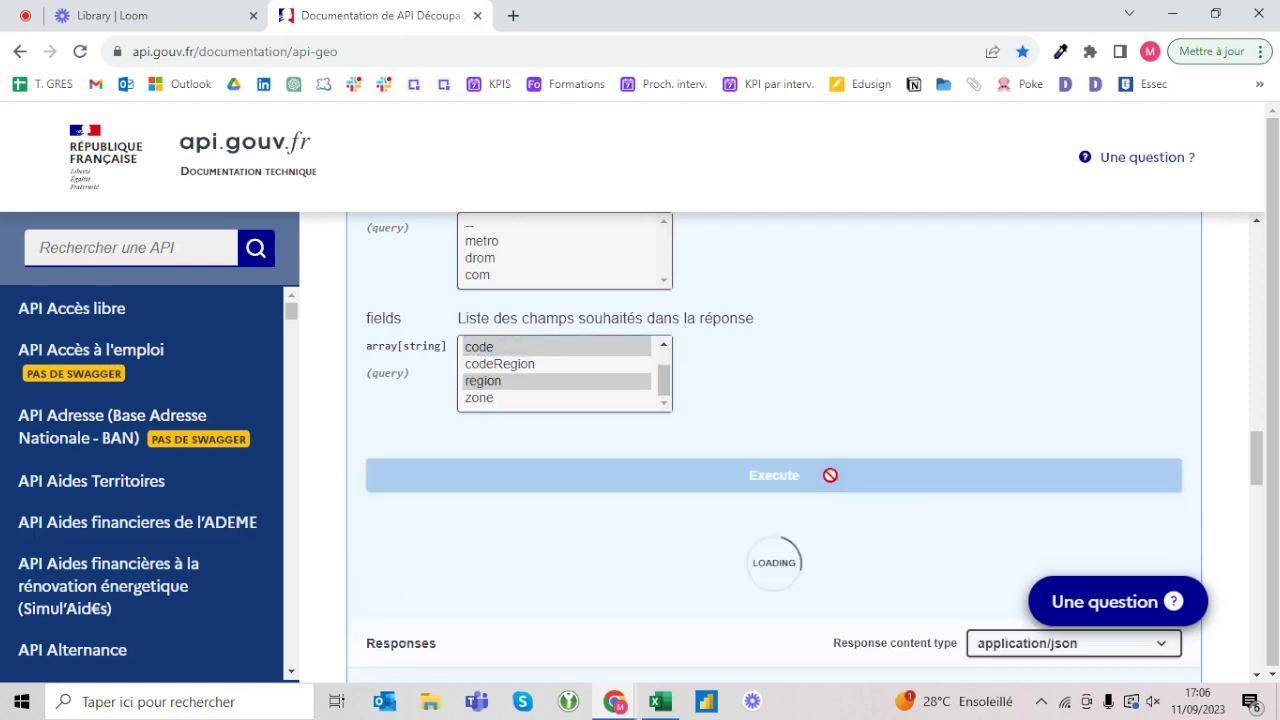
Select the generated Request URL and open a new blank browser tab
scroll(833, 486, down, 2)
scroll(833, 486, down, 1)
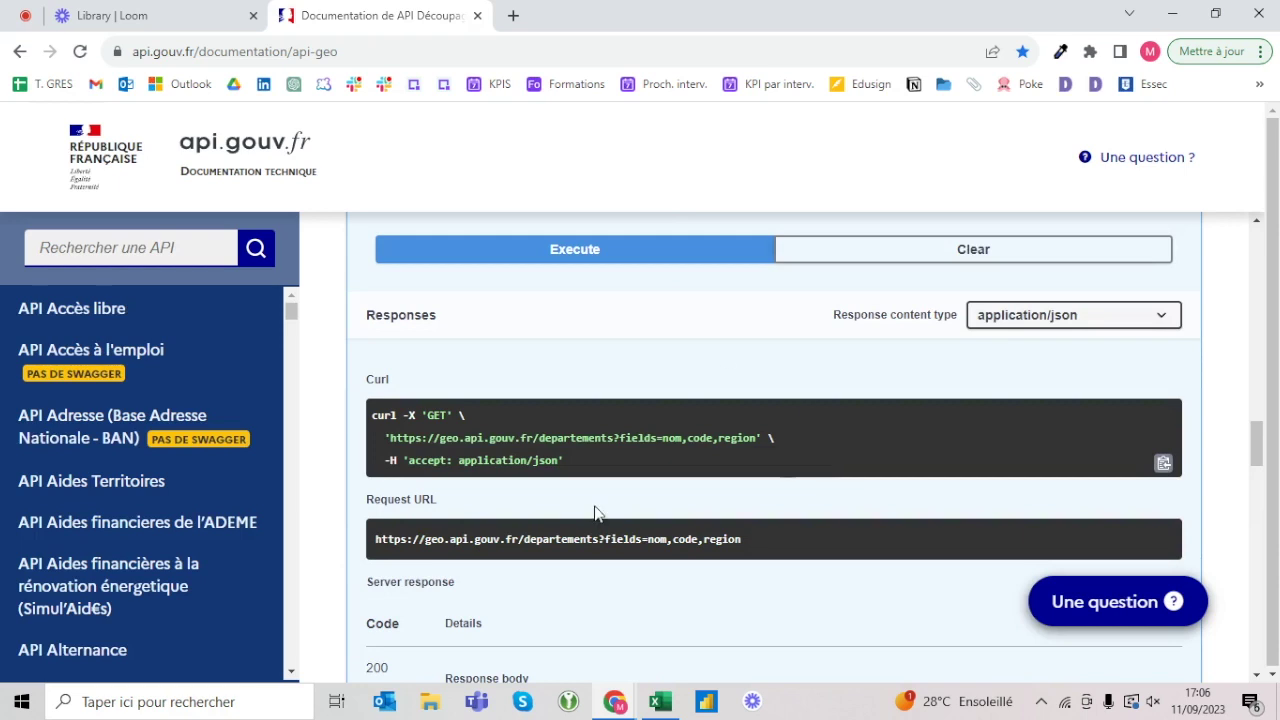
drag(741, 539, 379, 541)
scroll(379, 541, up, 2)
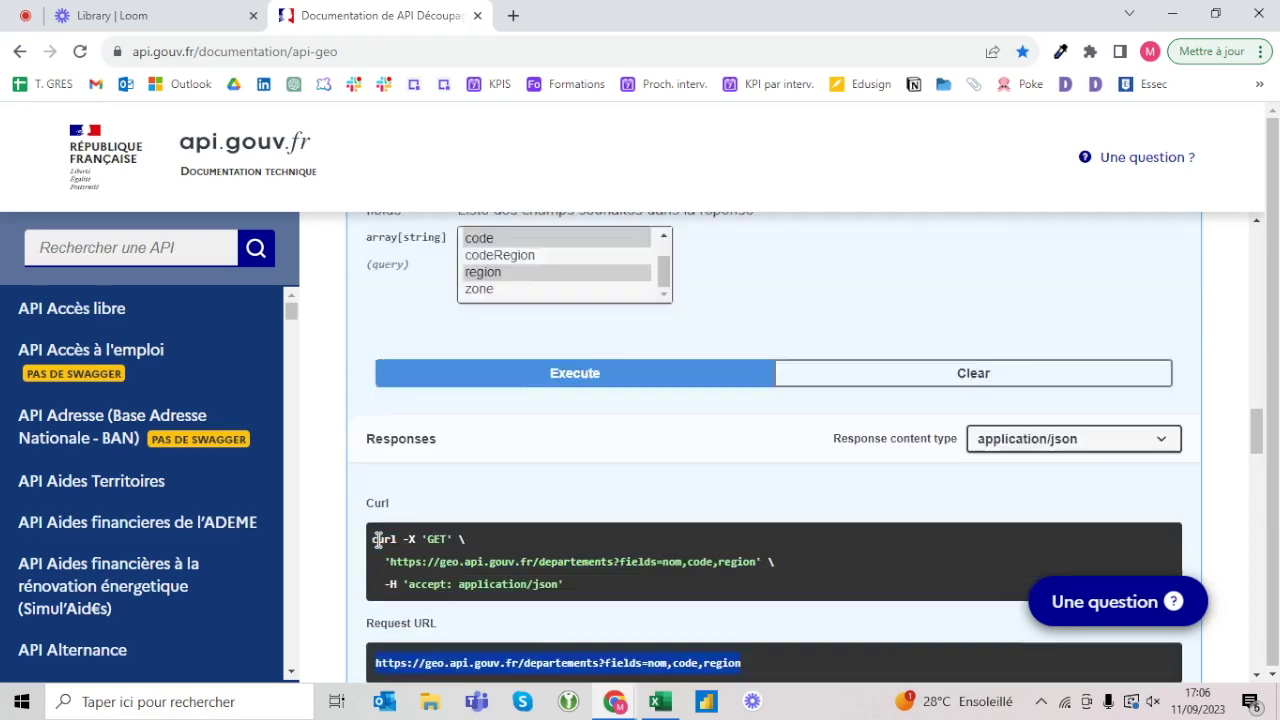
scroll(374, 537, up, 2)
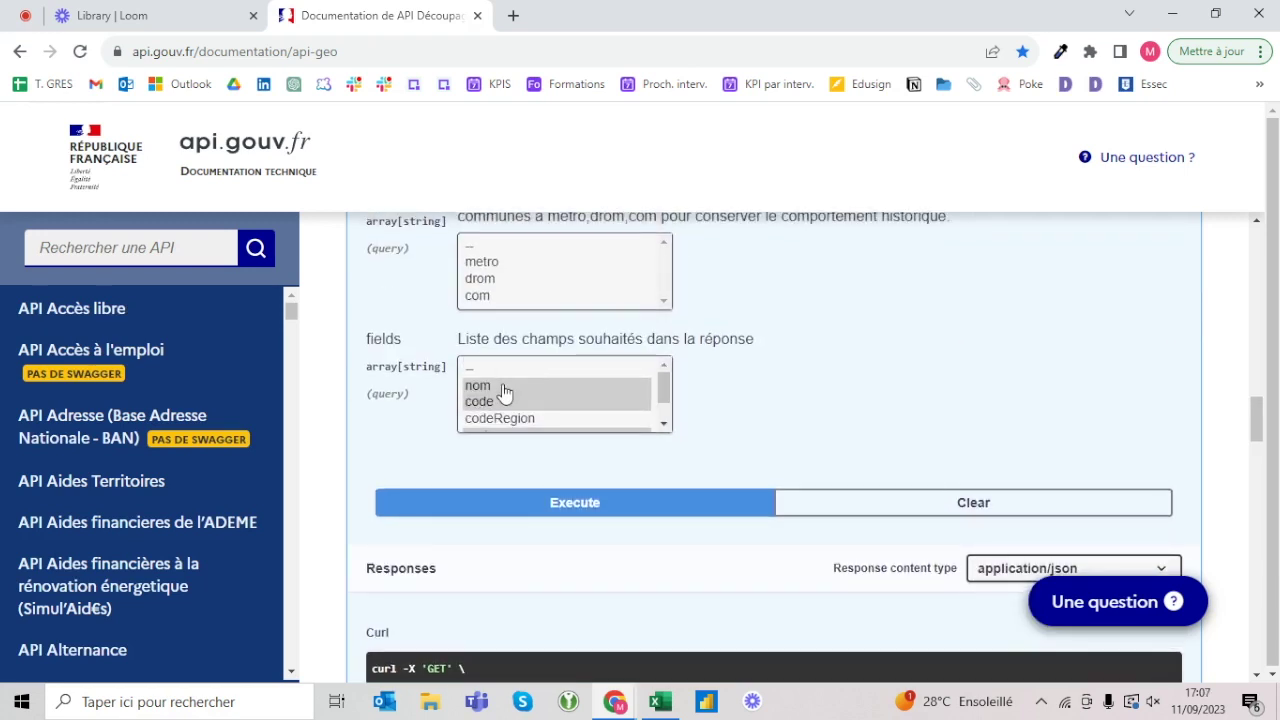
scroll(495, 406, down, 1)
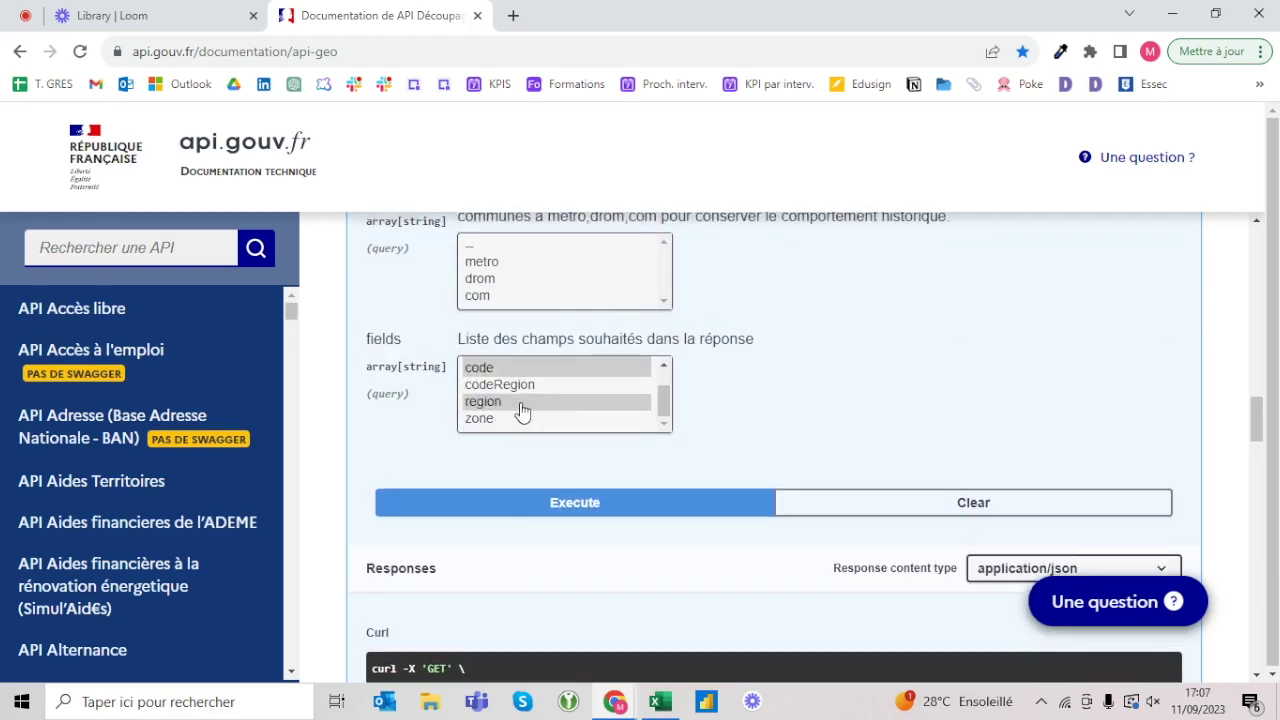
click(513, 15)
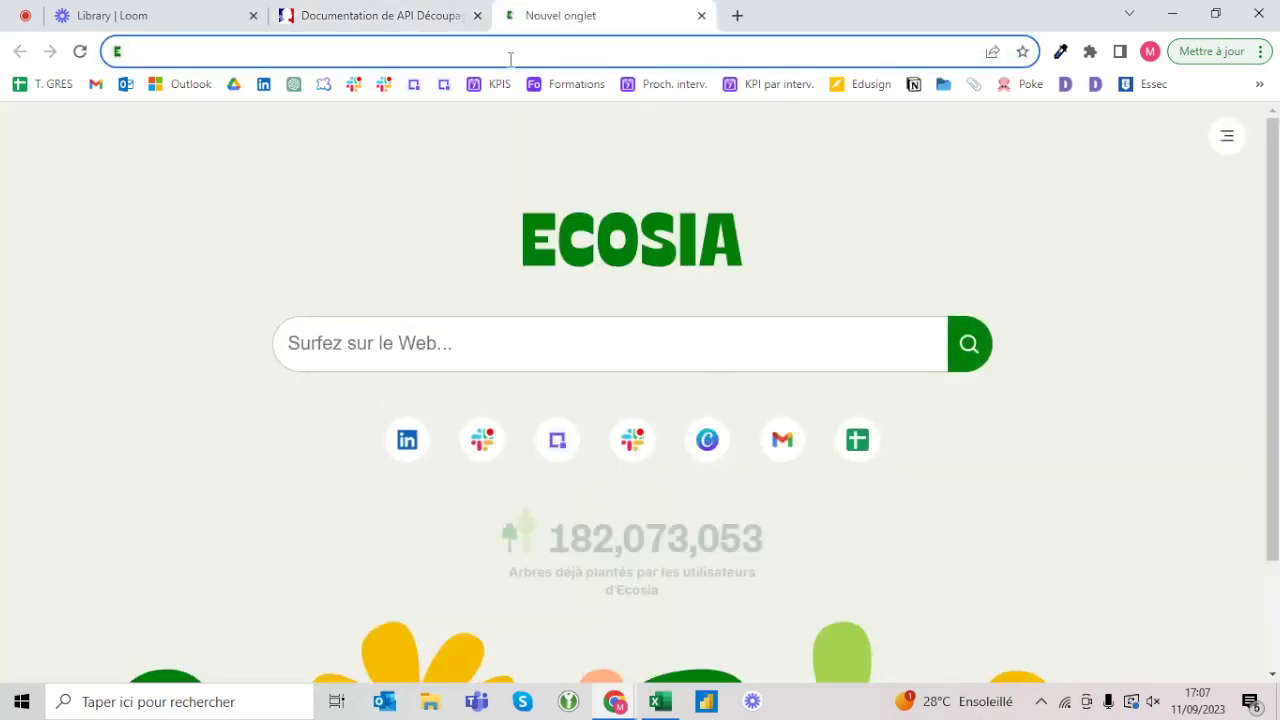
Load the pasted request URL and inspect the raw départements JSON records
text(https://geo.api.gouv.fr/departements?fields=nom,code,region)
key(Return)
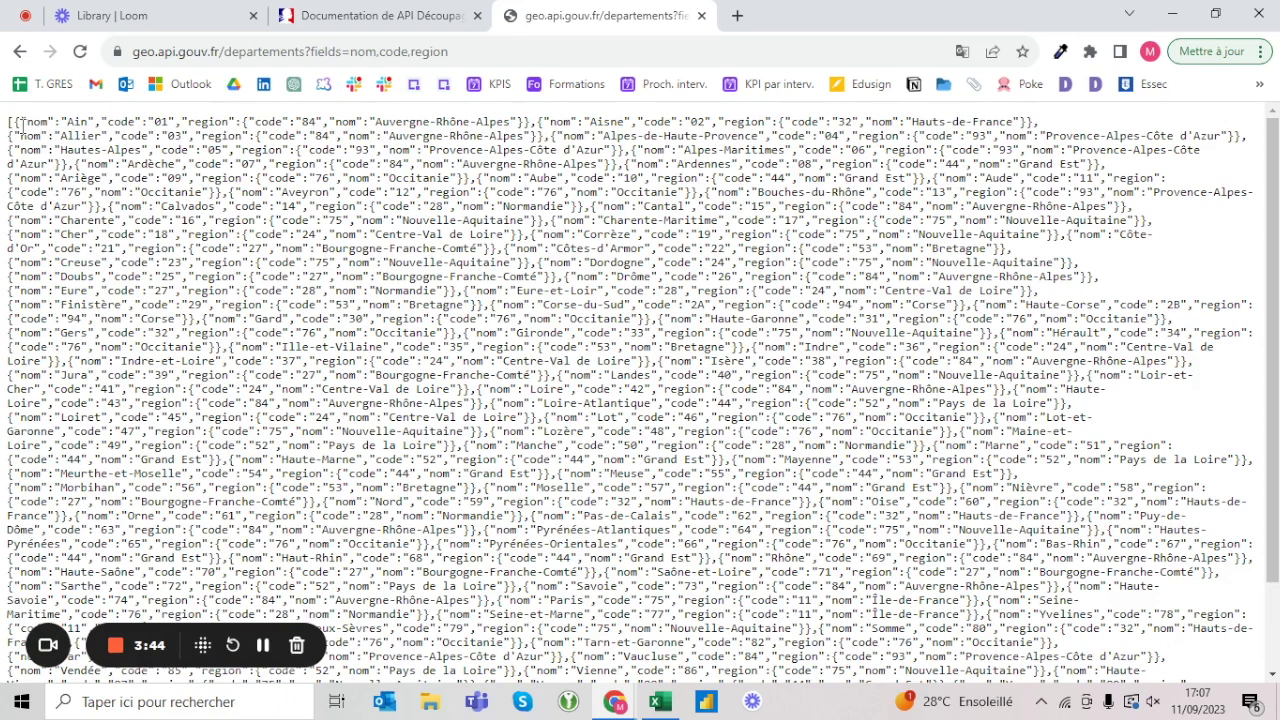
drag(16, 121, 531, 121)
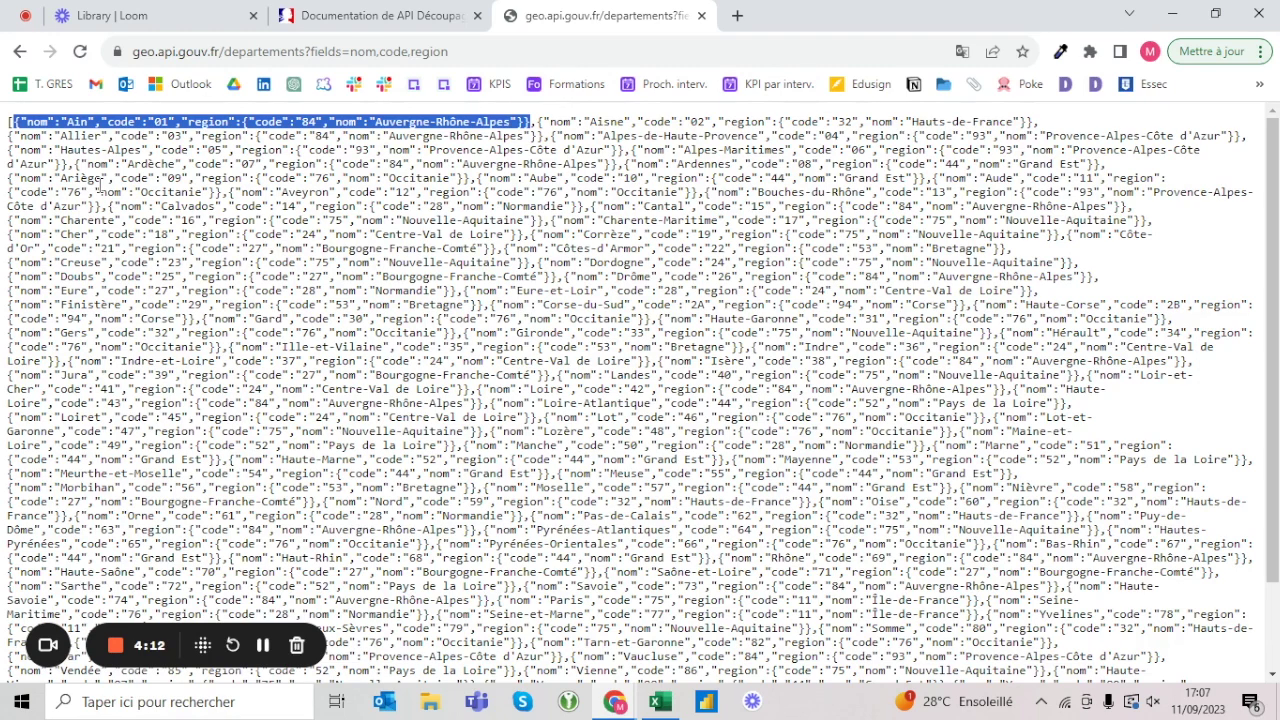
scroll(99, 183, down, 2)
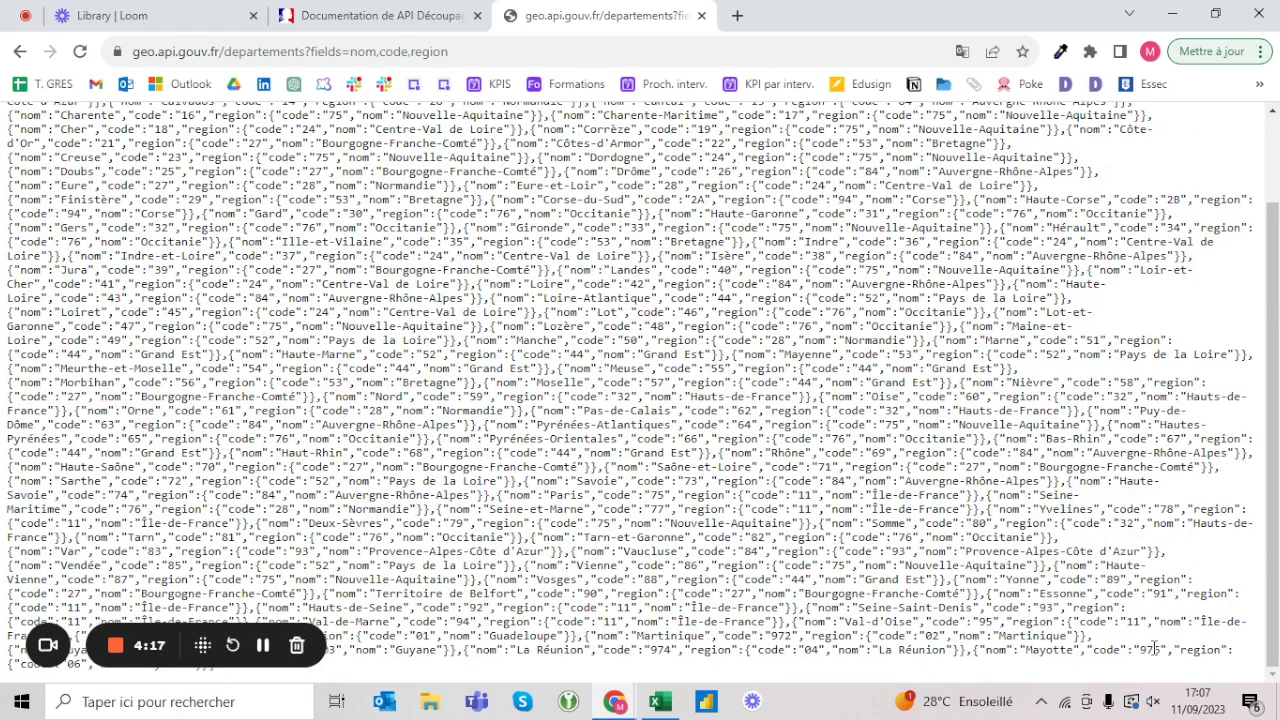
scroll(283, 476, up, 3)
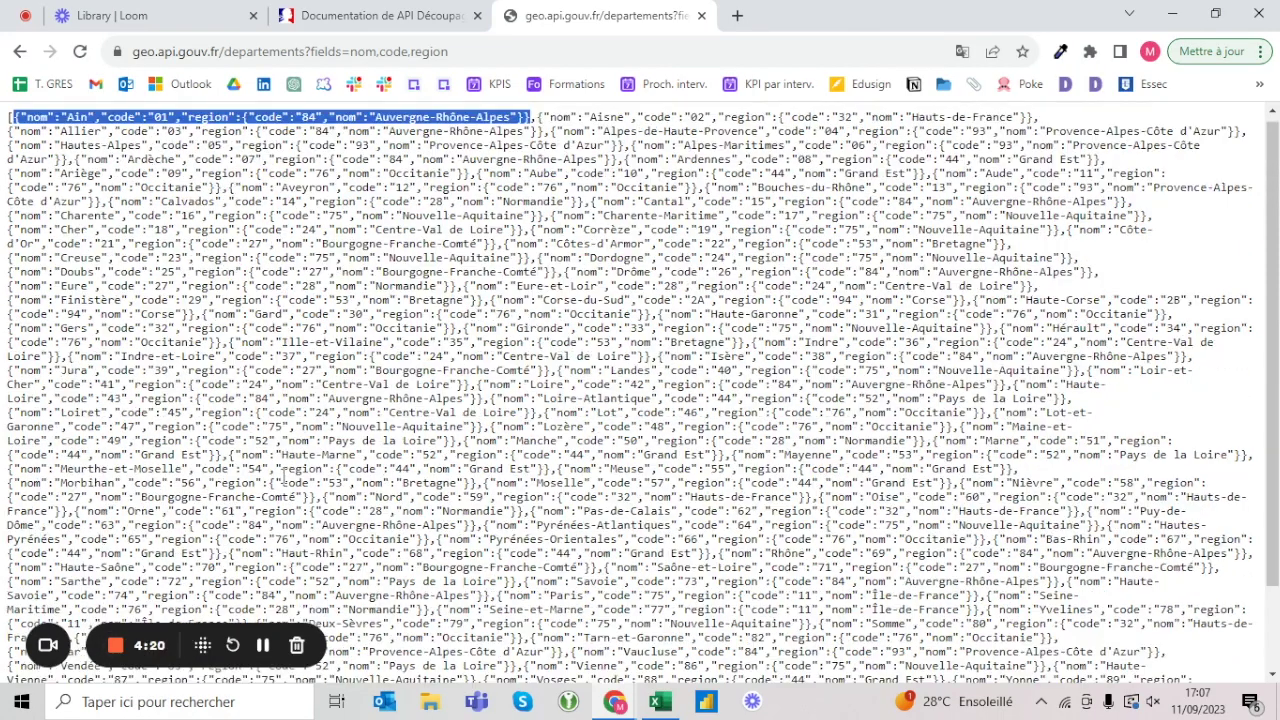
scroll(283, 476, down, 2)
scroll(283, 476, up, 2)
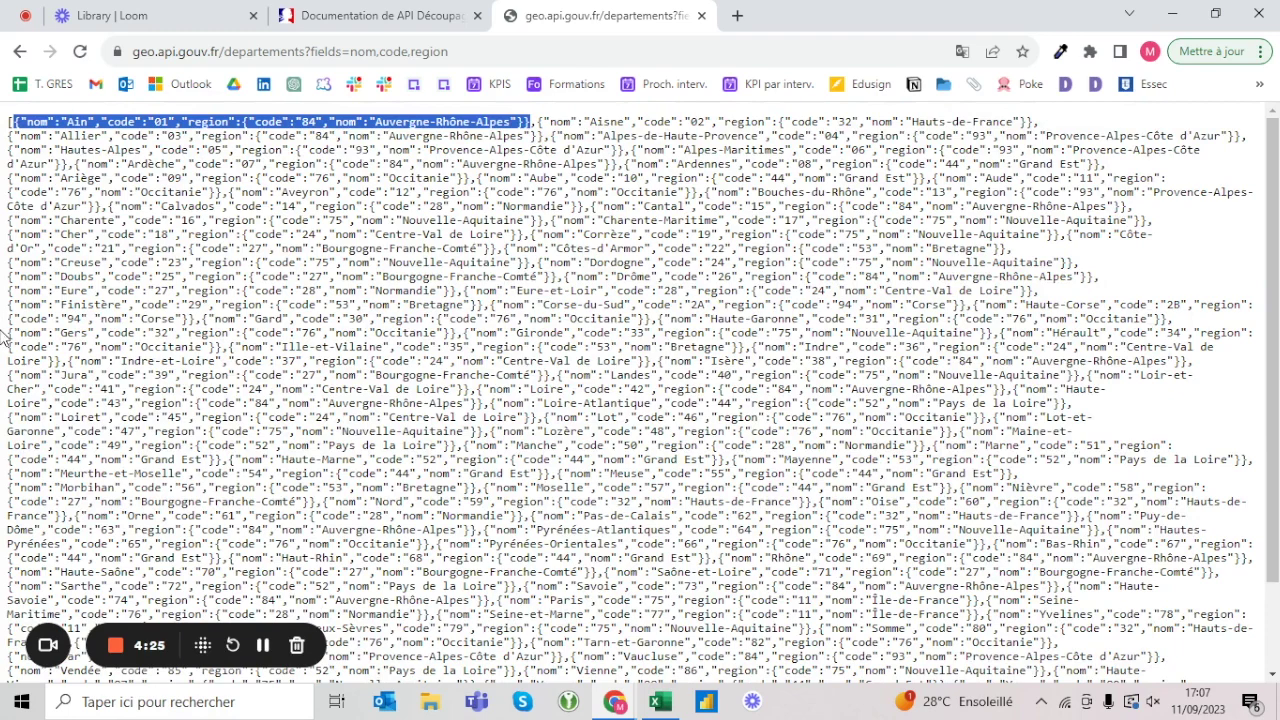
Close the raw JSON tab and switch to the Excel workbook
click(314, 52)
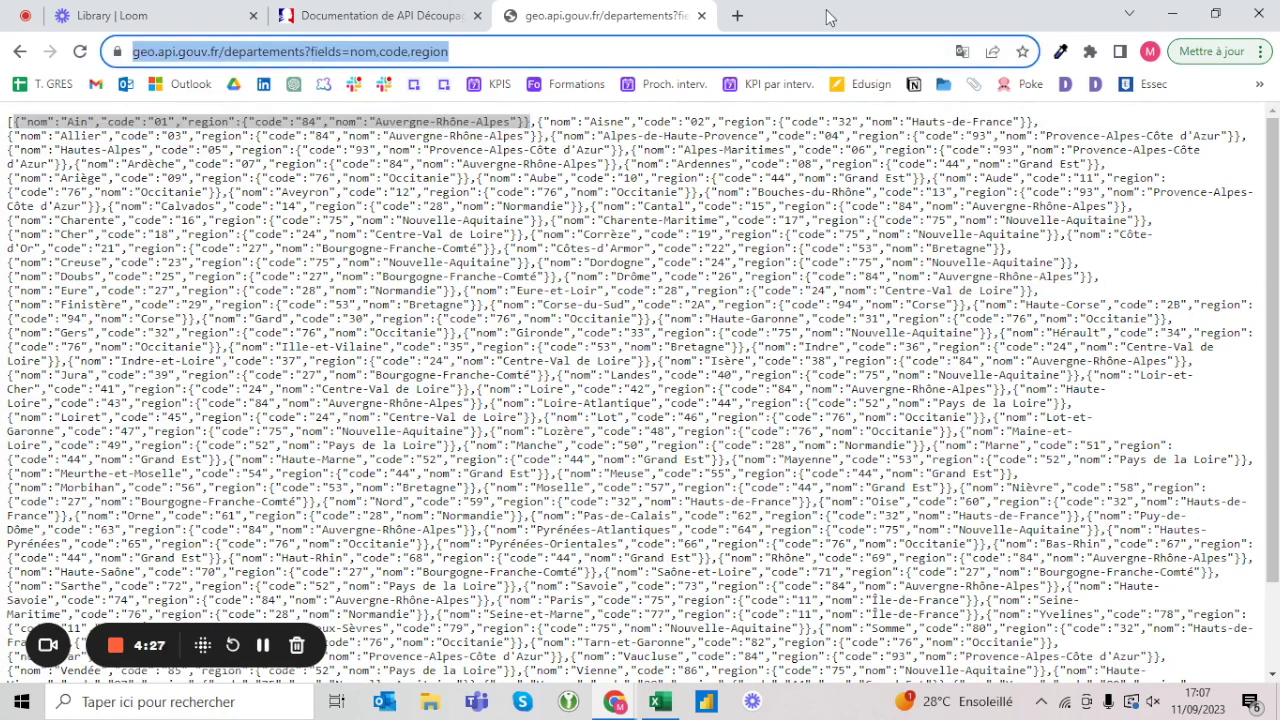
click(701, 15)
scroll(671, 483, down, 3)
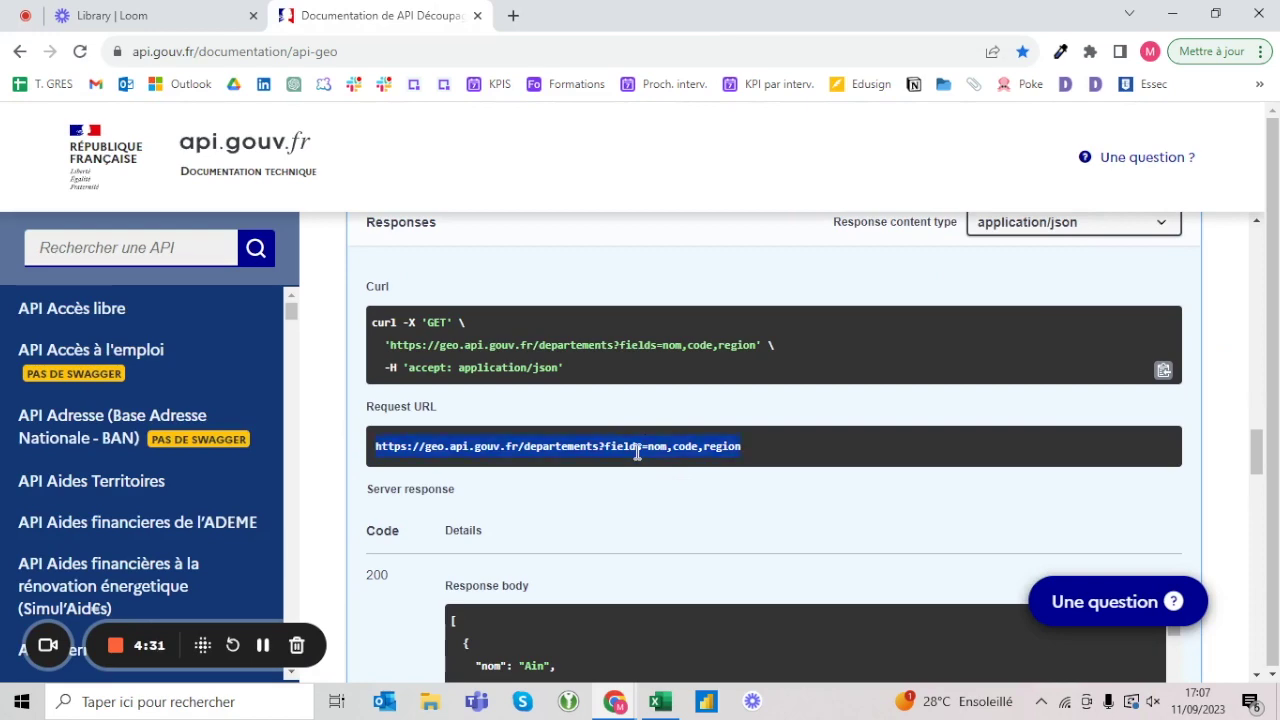
click(659, 701)
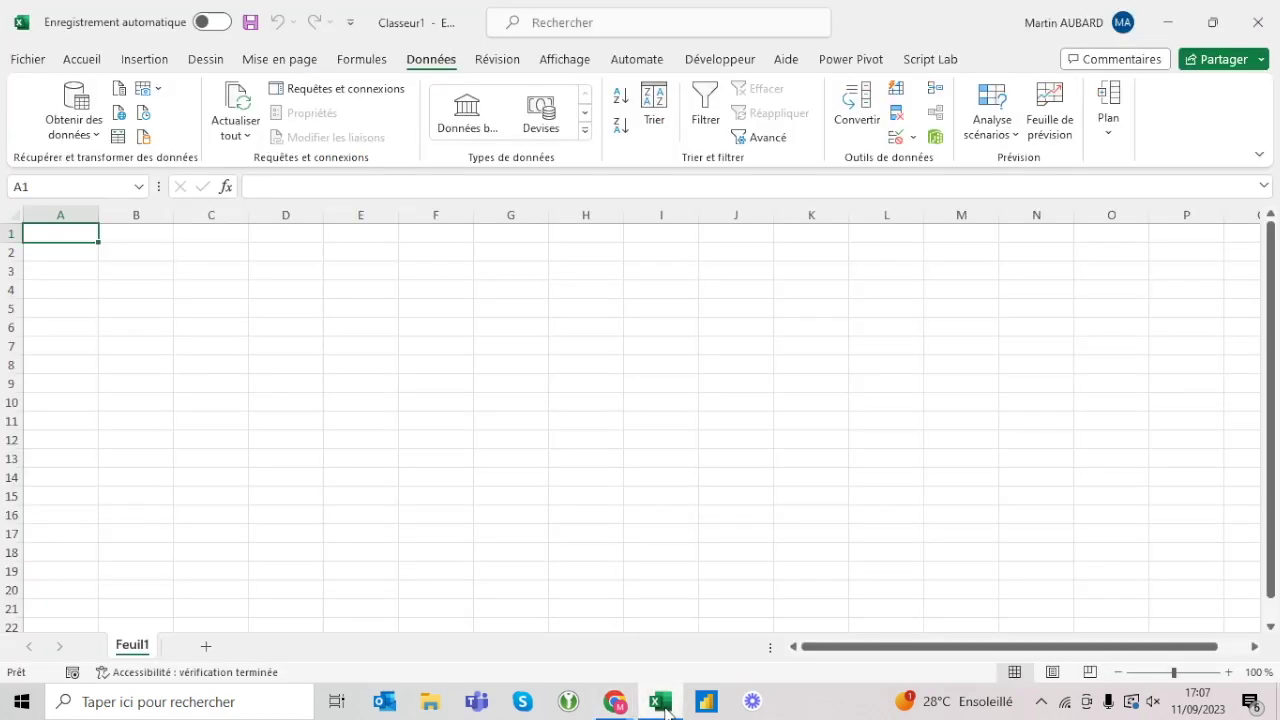
Start the From Web (À partir du web) import in the blank workbook
click(118, 116)
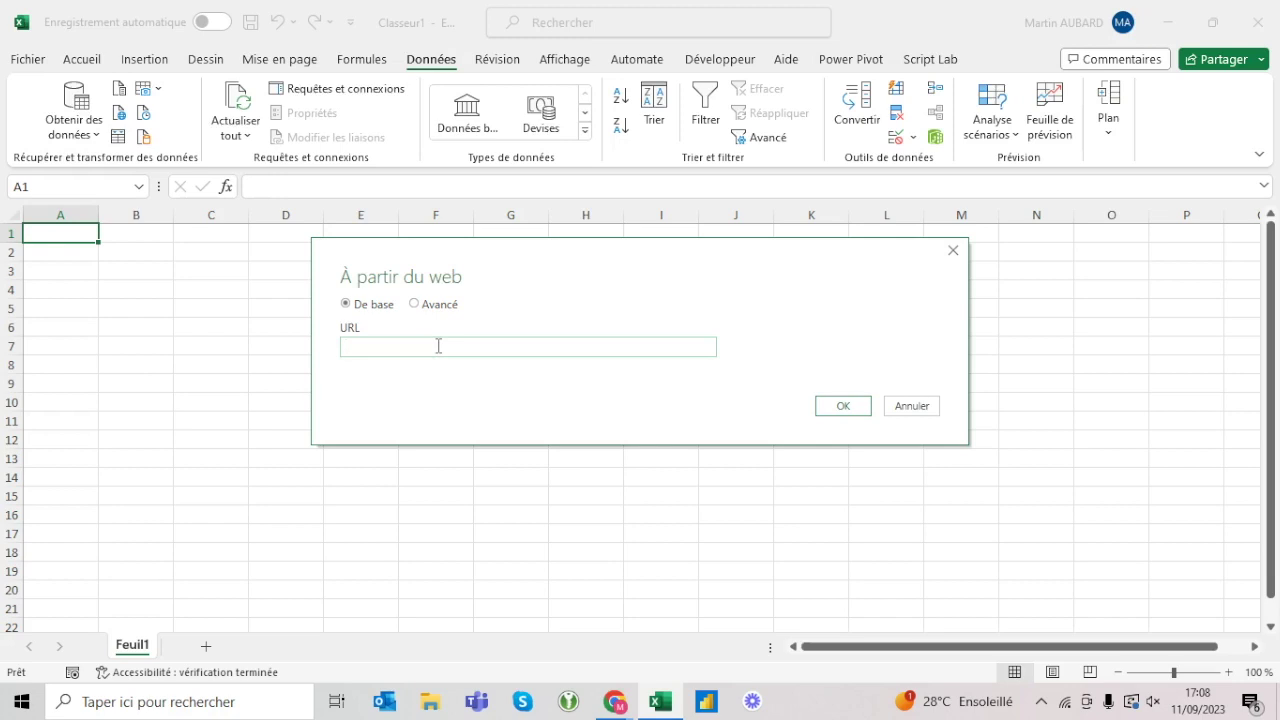
Import the pasted departements?fields=nom,code,region URL as a web query
text(https://geo.api.gouv.fr/departements?fields=nom,code,region)
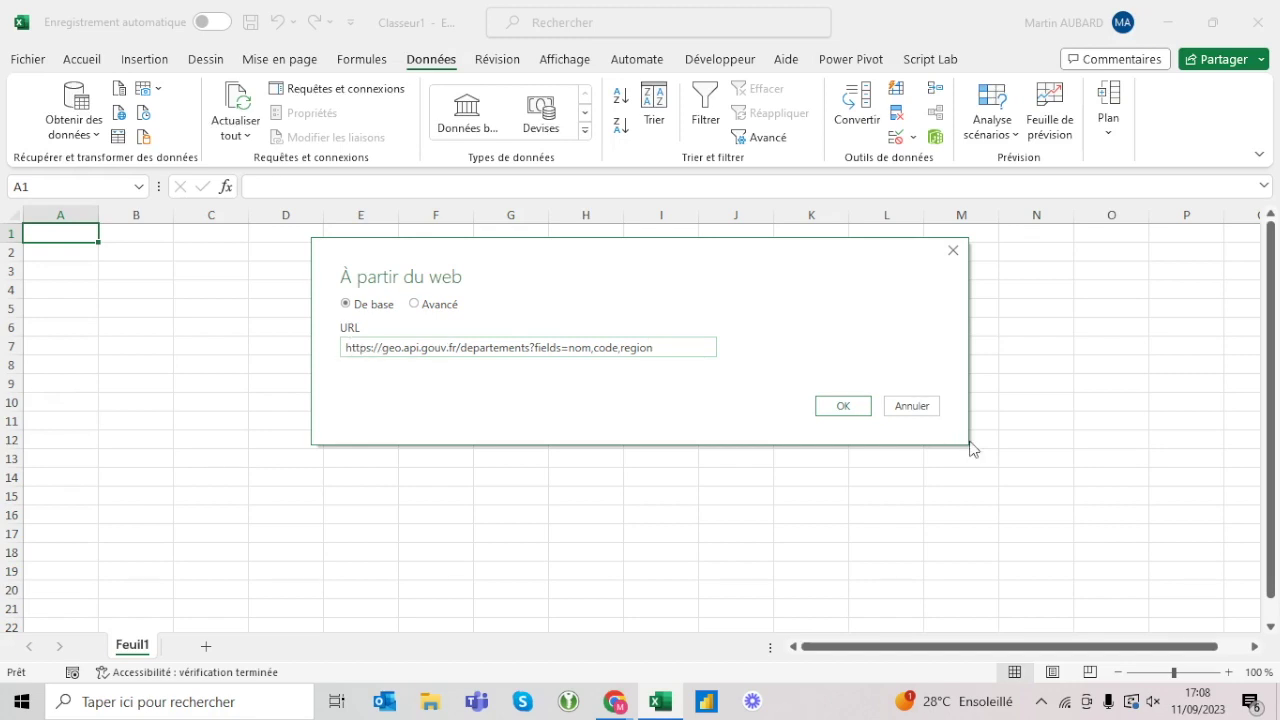
click(856, 414)
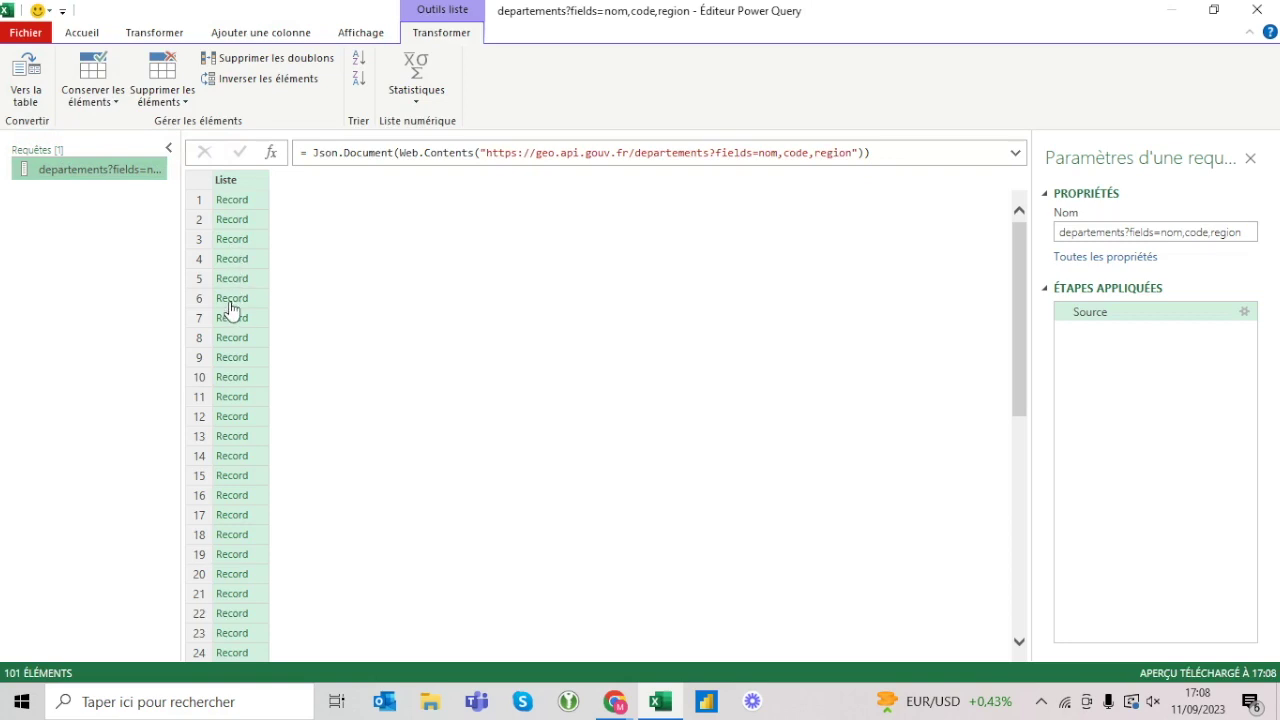
Convert the record list to a table and expand Column1 into unprefixed nom, code, region columns
click(27, 100)
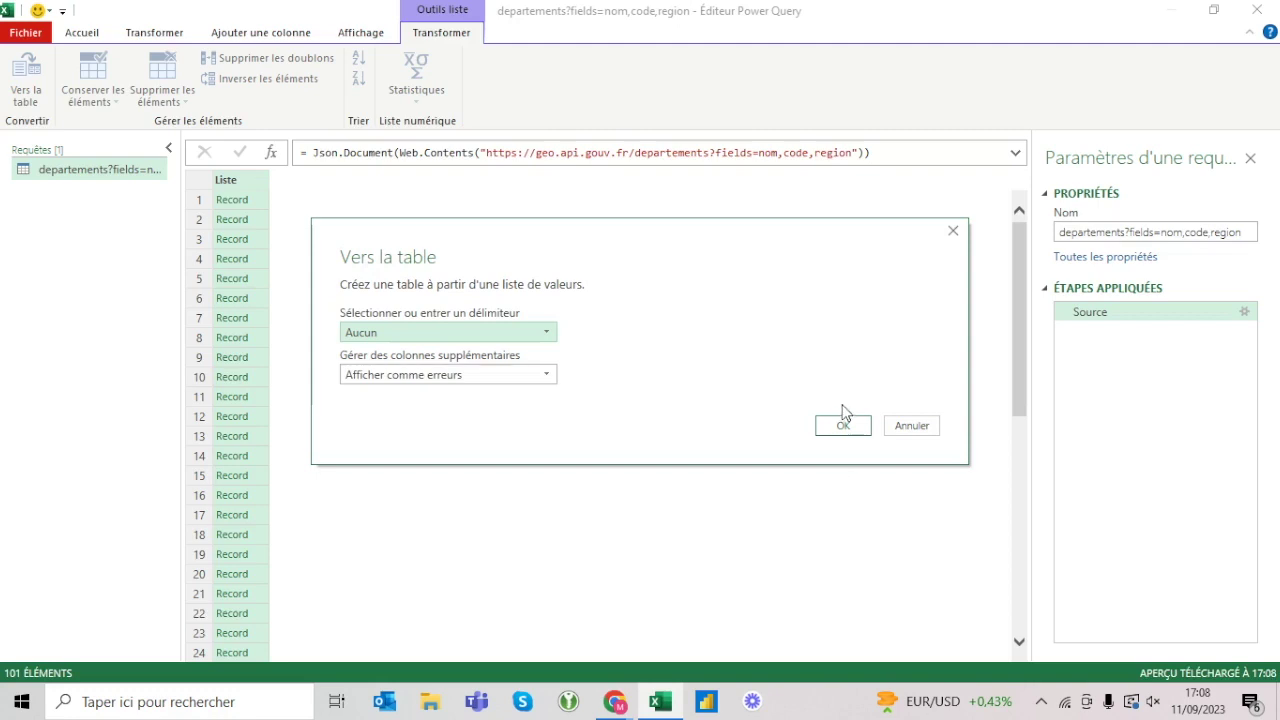
click(842, 428)
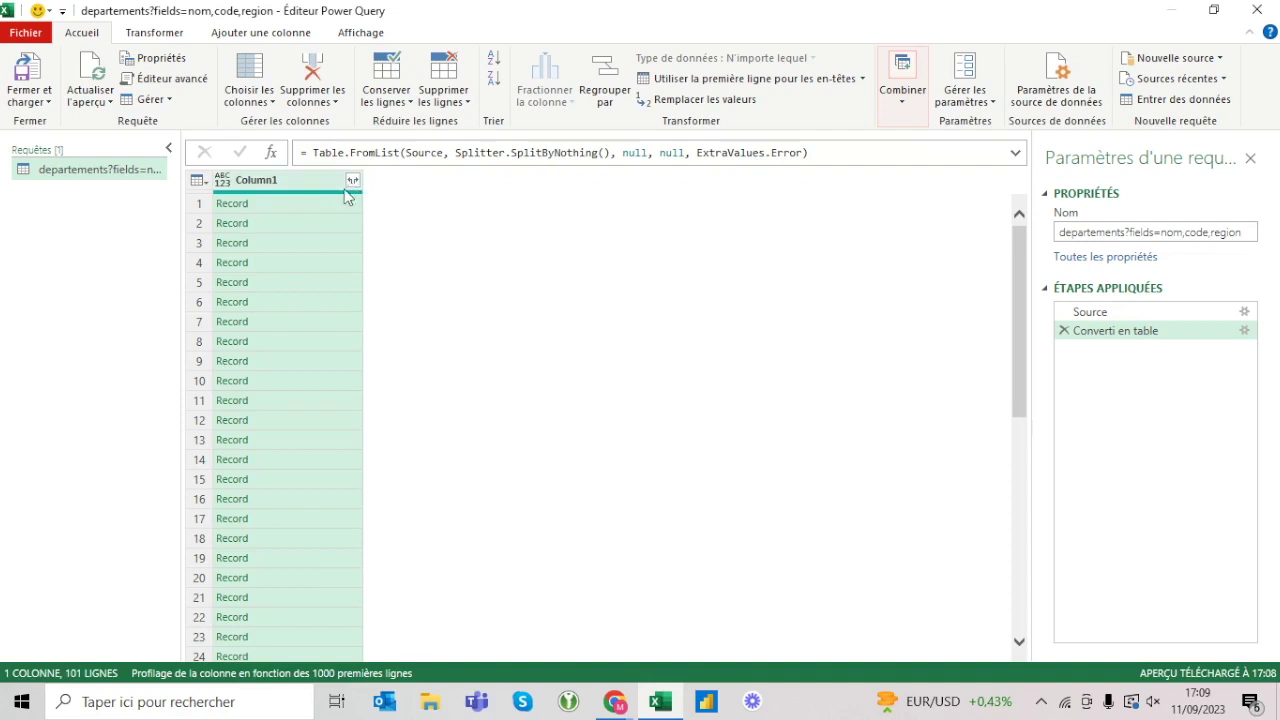
click(353, 183)
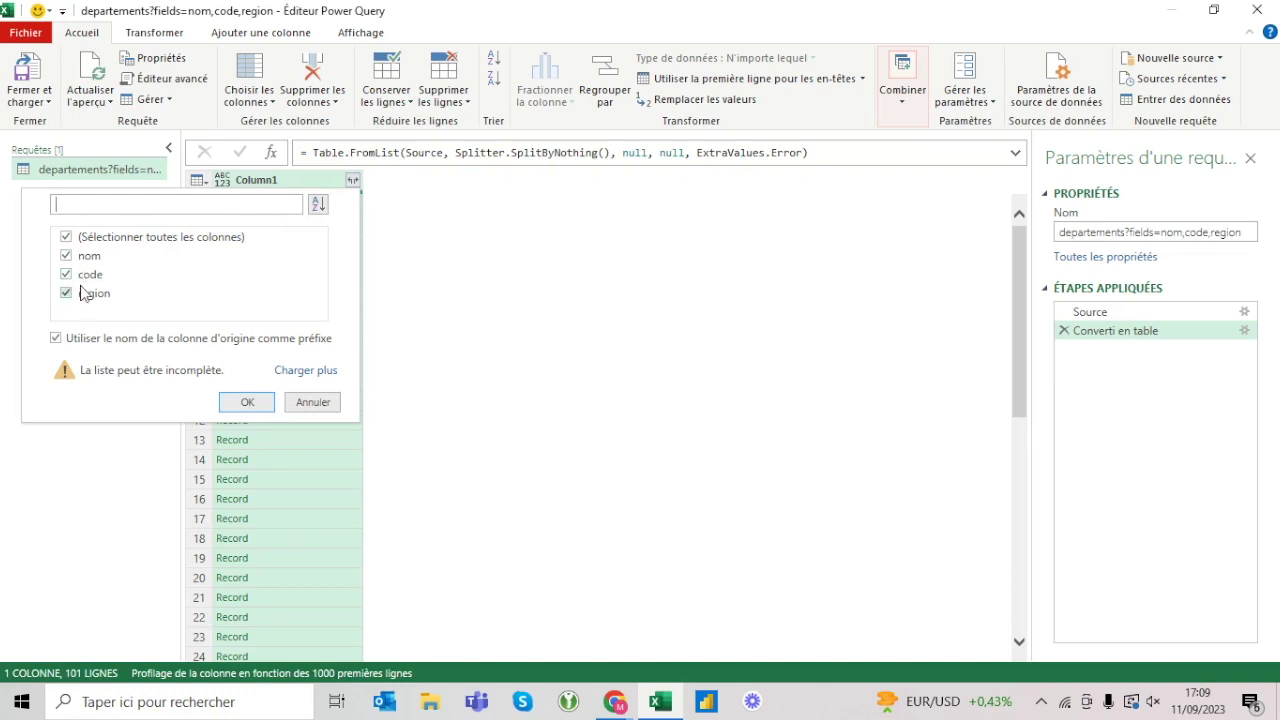
click(57, 340)
click(57, 340)
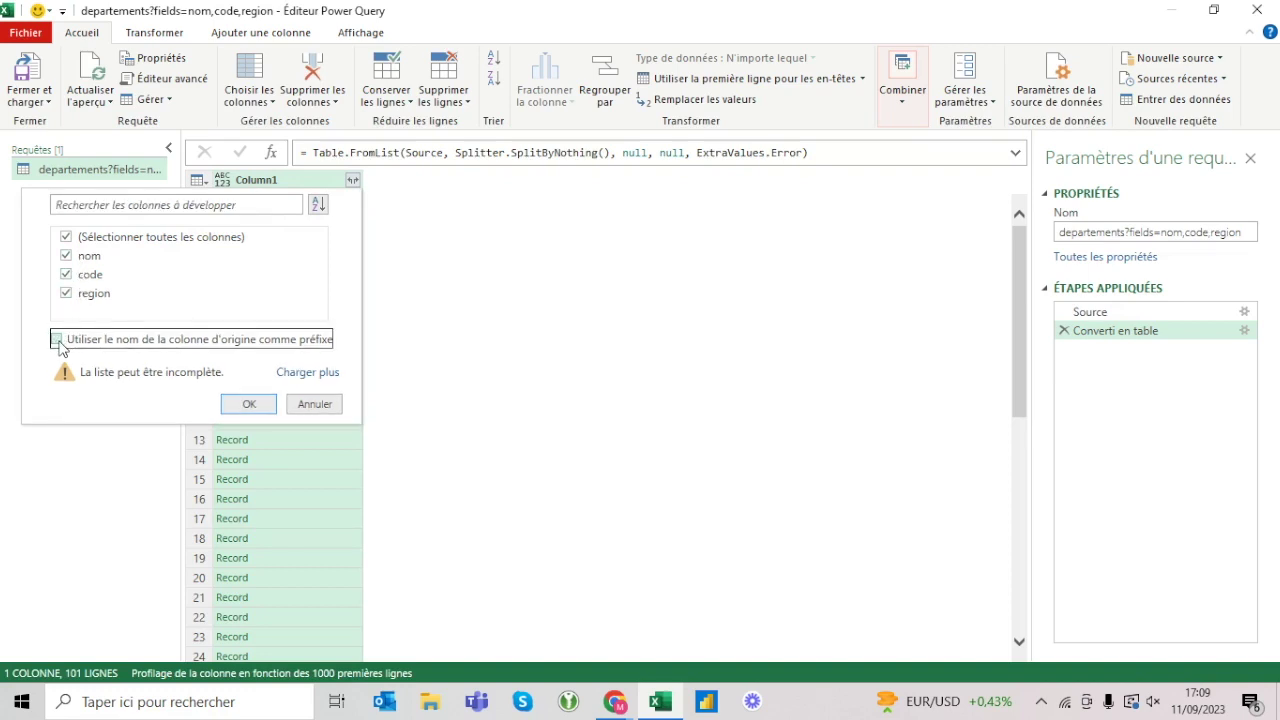
click(243, 406)
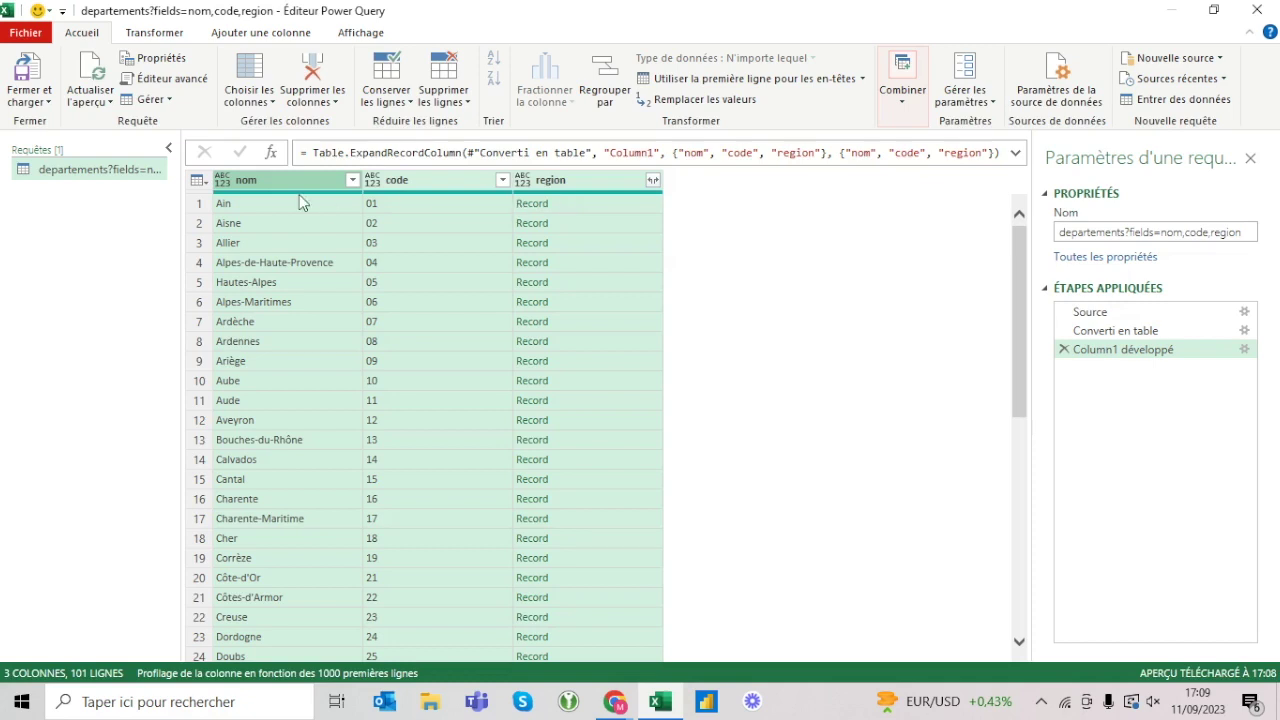
double_click(85, 172)
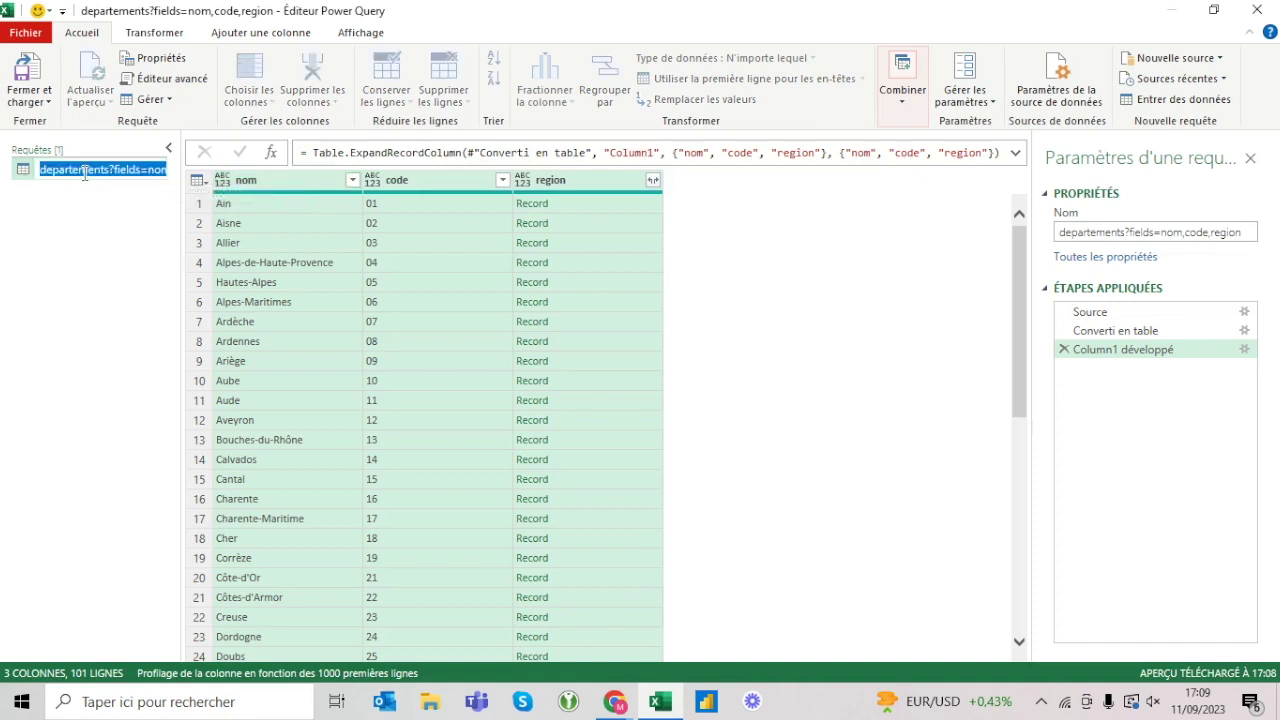
Rename the query to 'Import régions et départements'
text(Import)
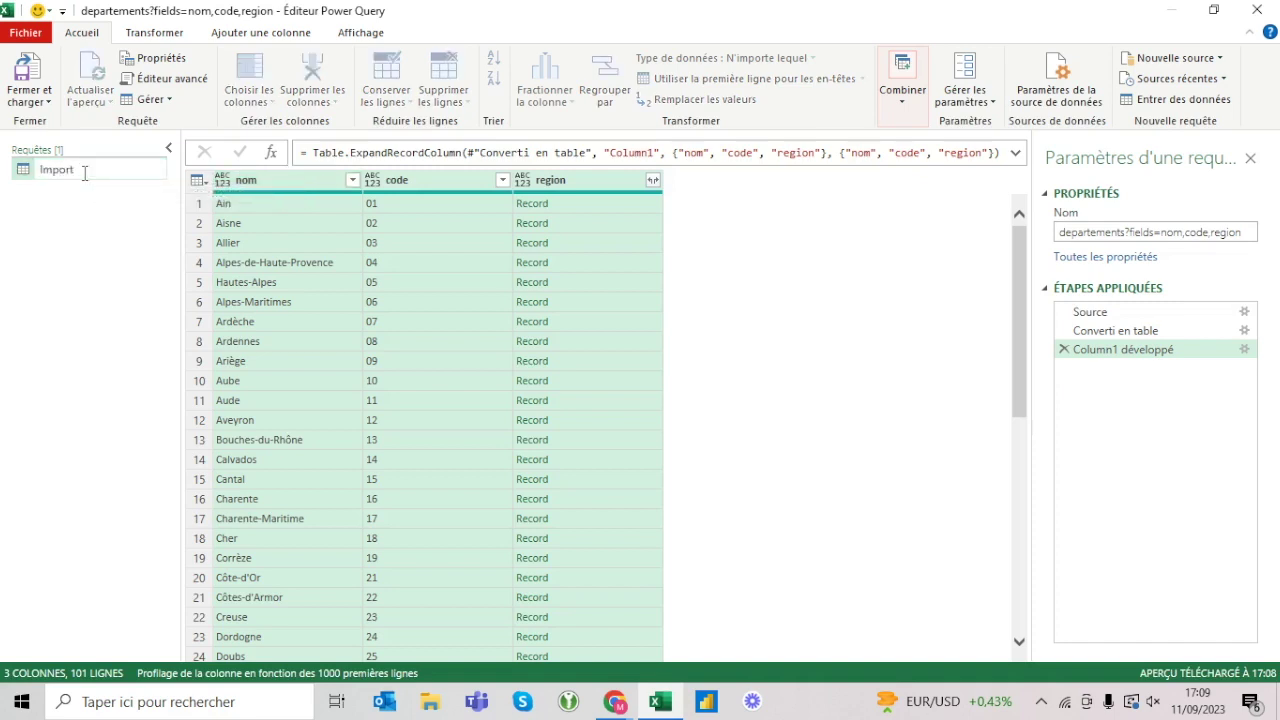
text( régions et départements)
key(Return)
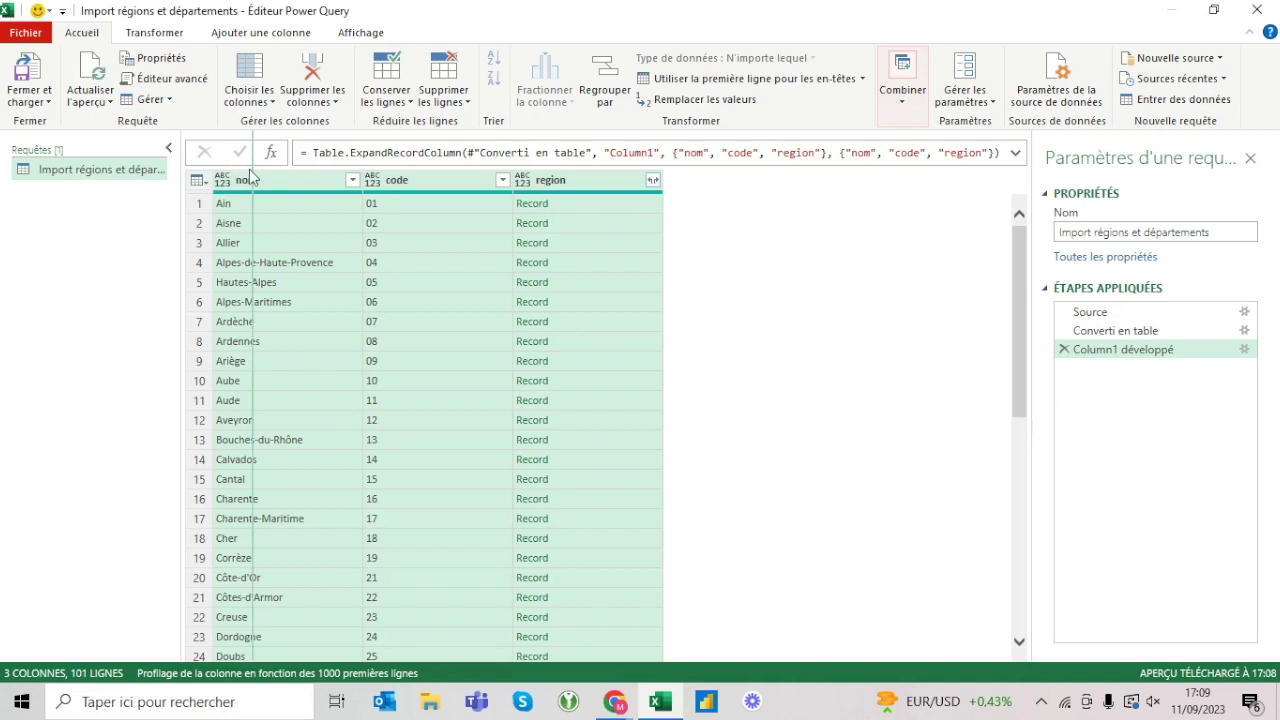
drag(251, 176, 253, 176)
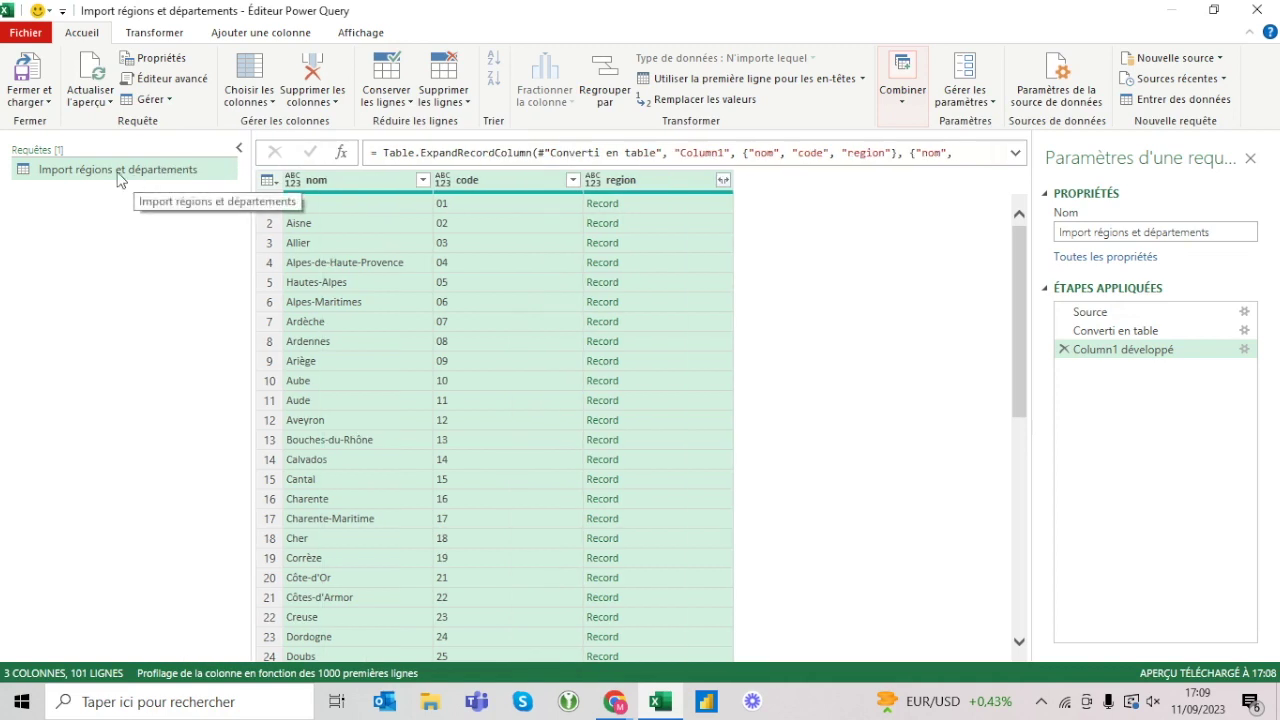
Expand the region column keeping only the region name subfield
click(722, 180)
click(436, 237)
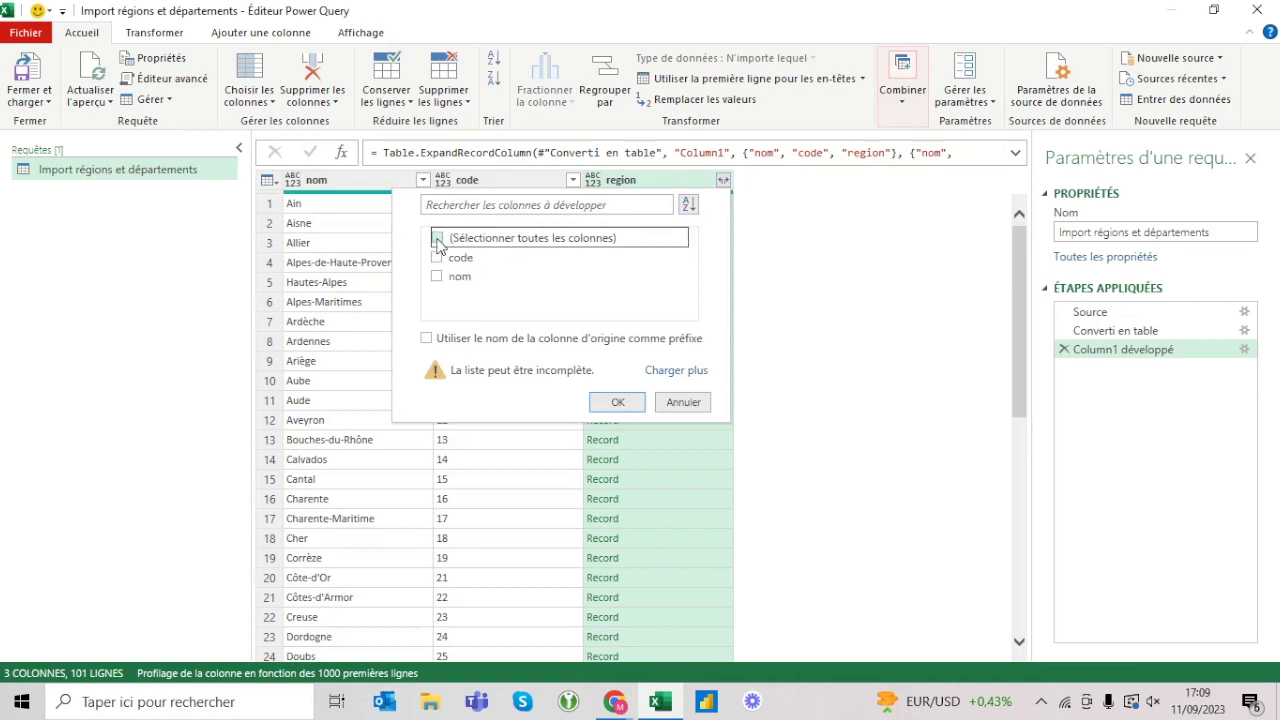
click(437, 257)
click(437, 257)
click(437, 276)
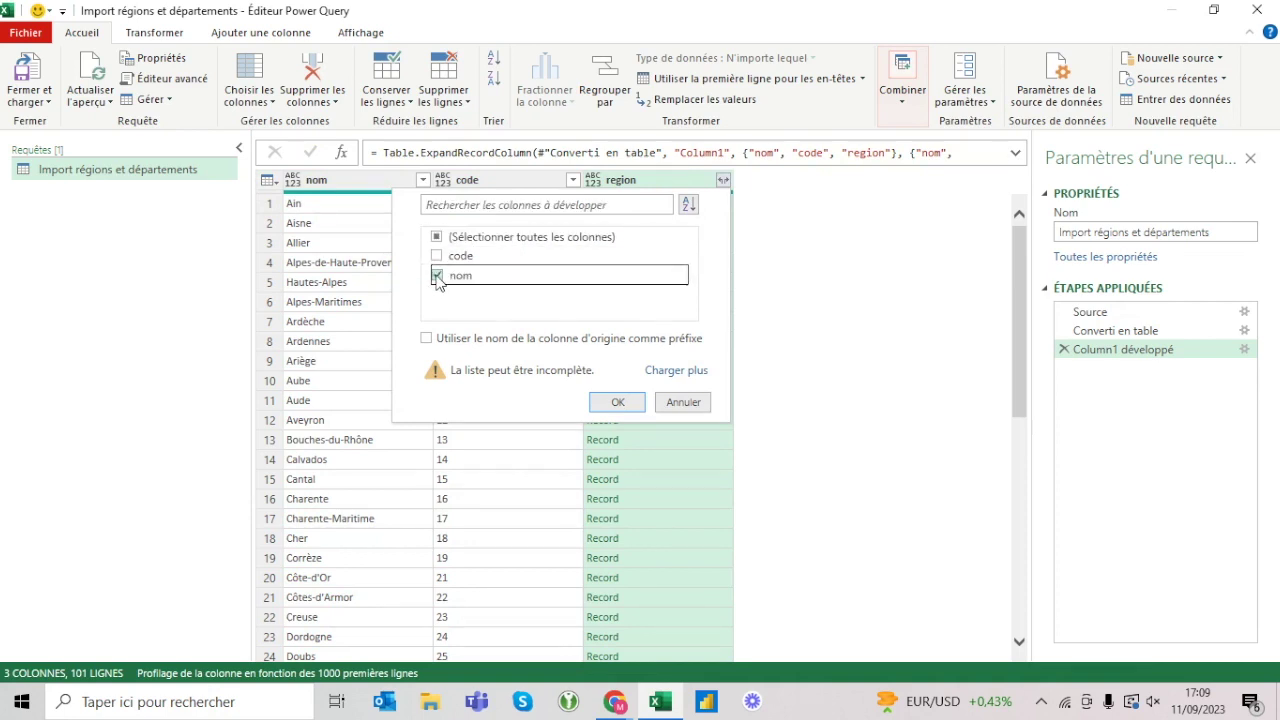
click(620, 403)
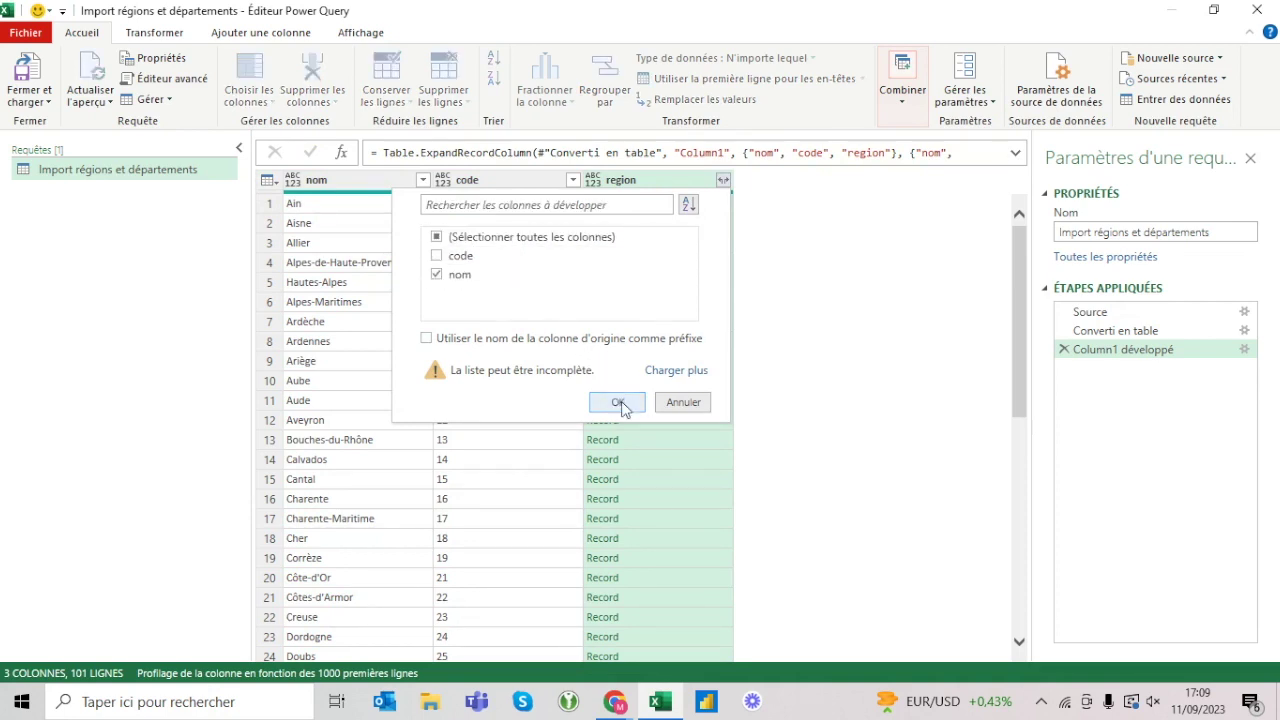
Rename the nom column to 'Département'
double_click(330, 180)
text(Département)
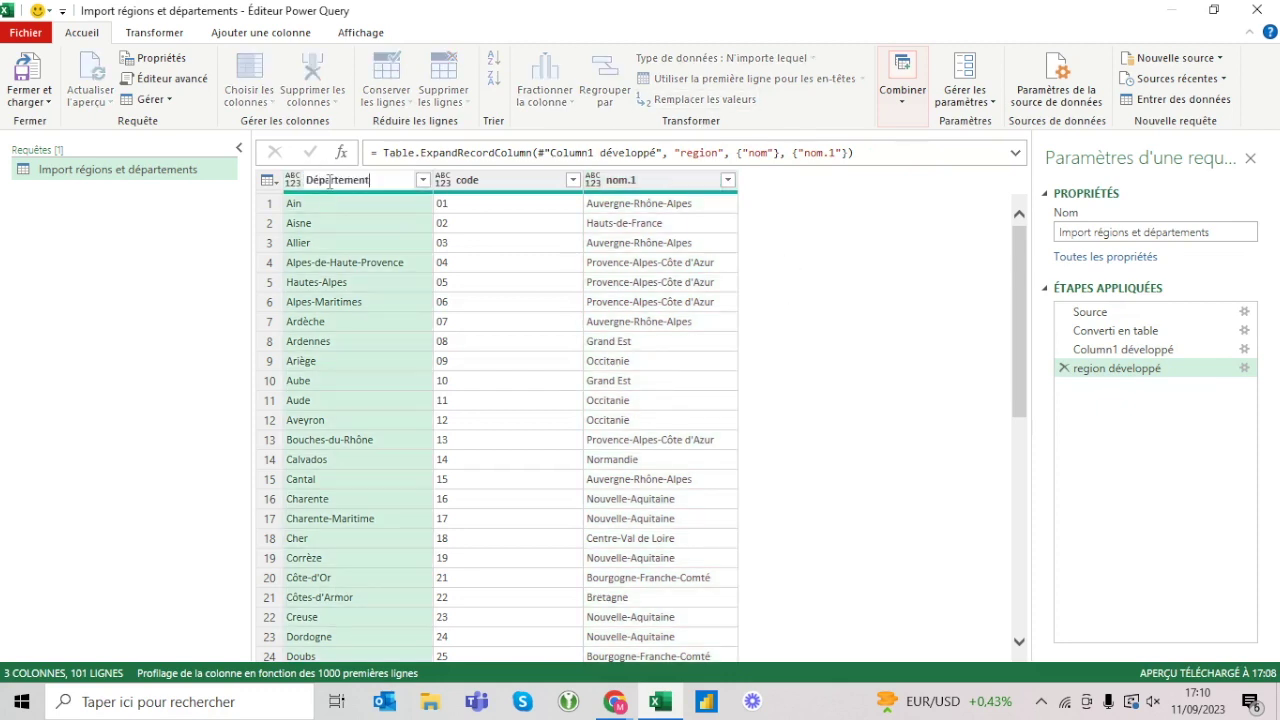
key(Return)
Rename the 'code' column to Code dpt and 'nom.1' to Région
double_click(498, 182)
text(Cod)
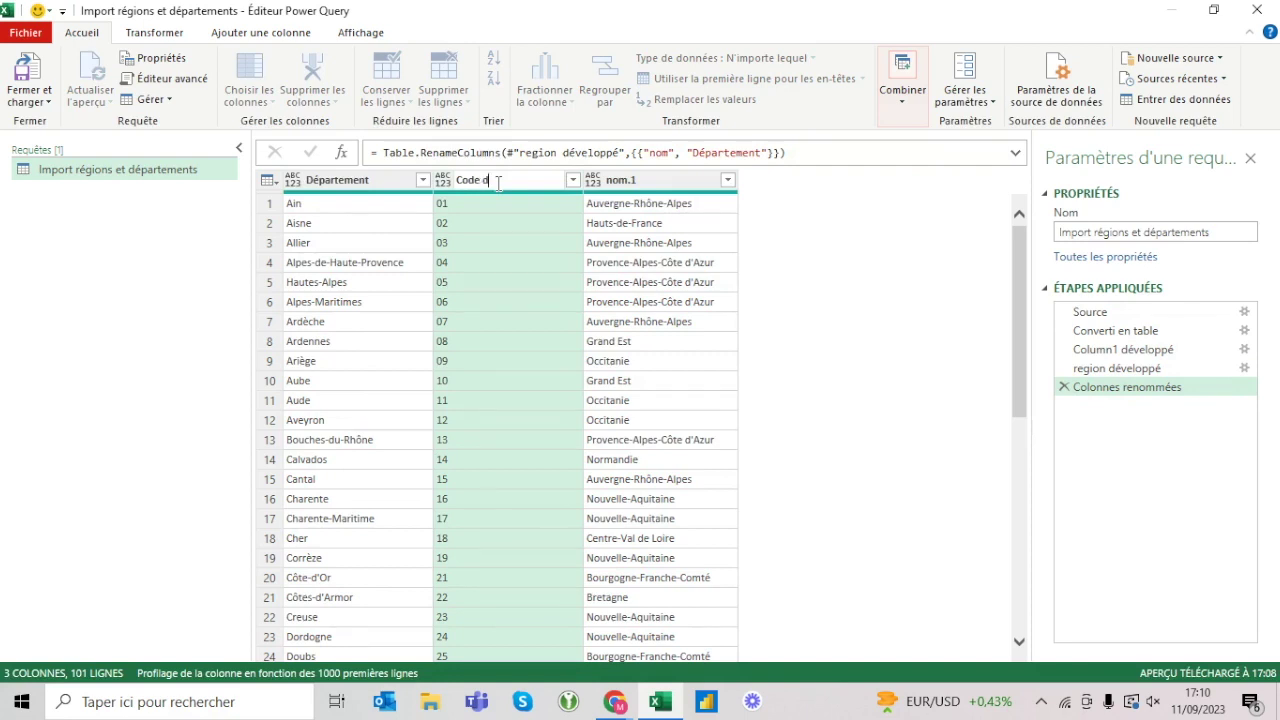
key(Return)
double_click(653, 181)
text(R)
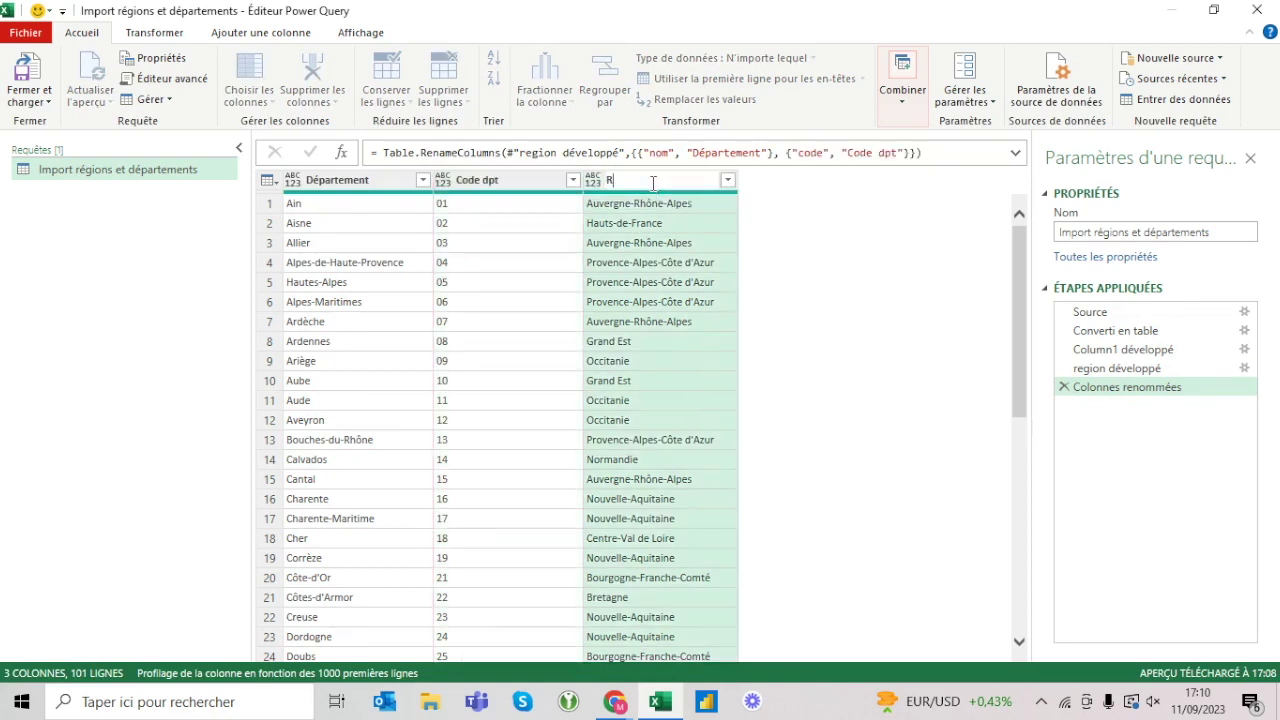
text(égion)
key(Return)
Set the Département, Code dpt and Région columns to the Texte type
click(351, 180)
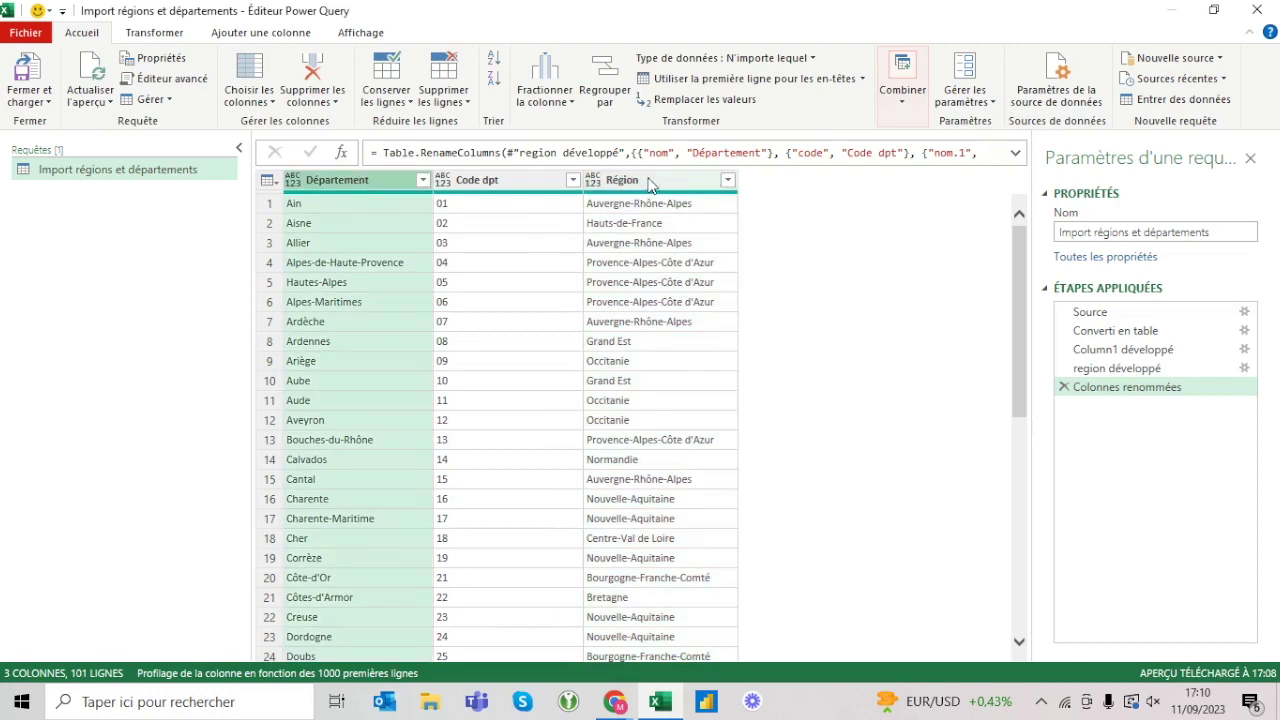
shift+click(646, 181)
right_click(646, 181)
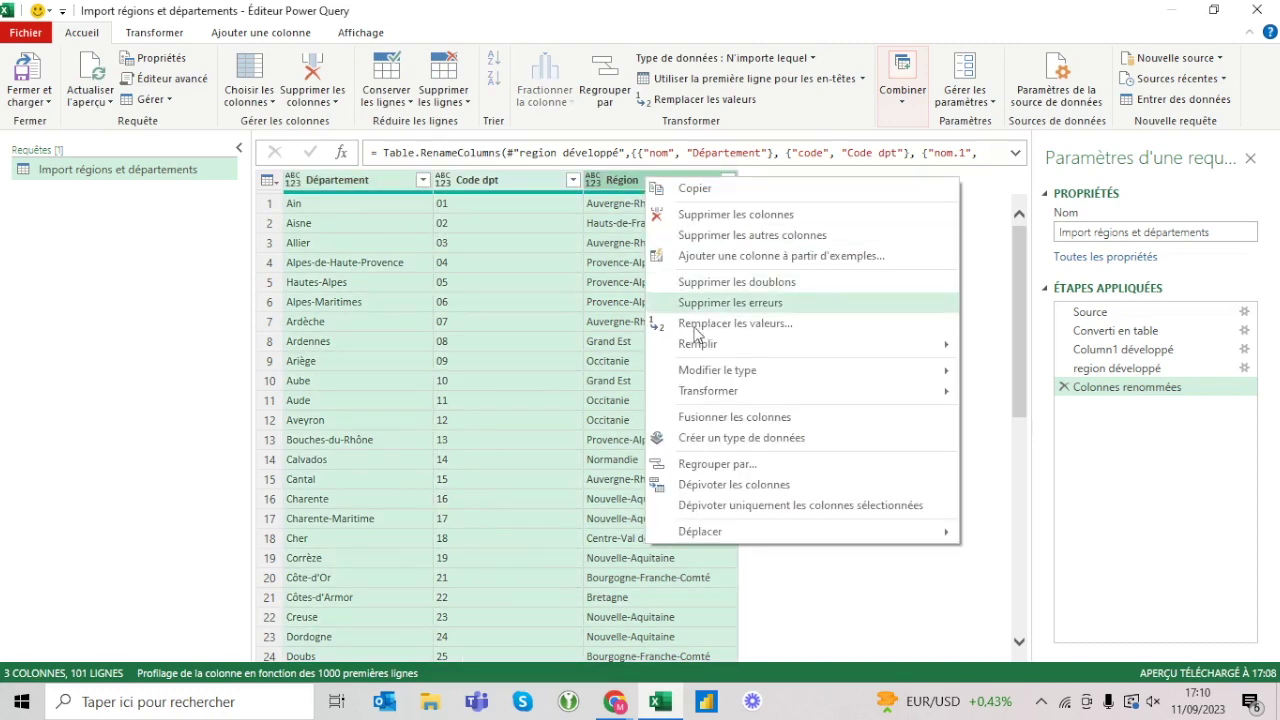
mouse_move(741, 378)
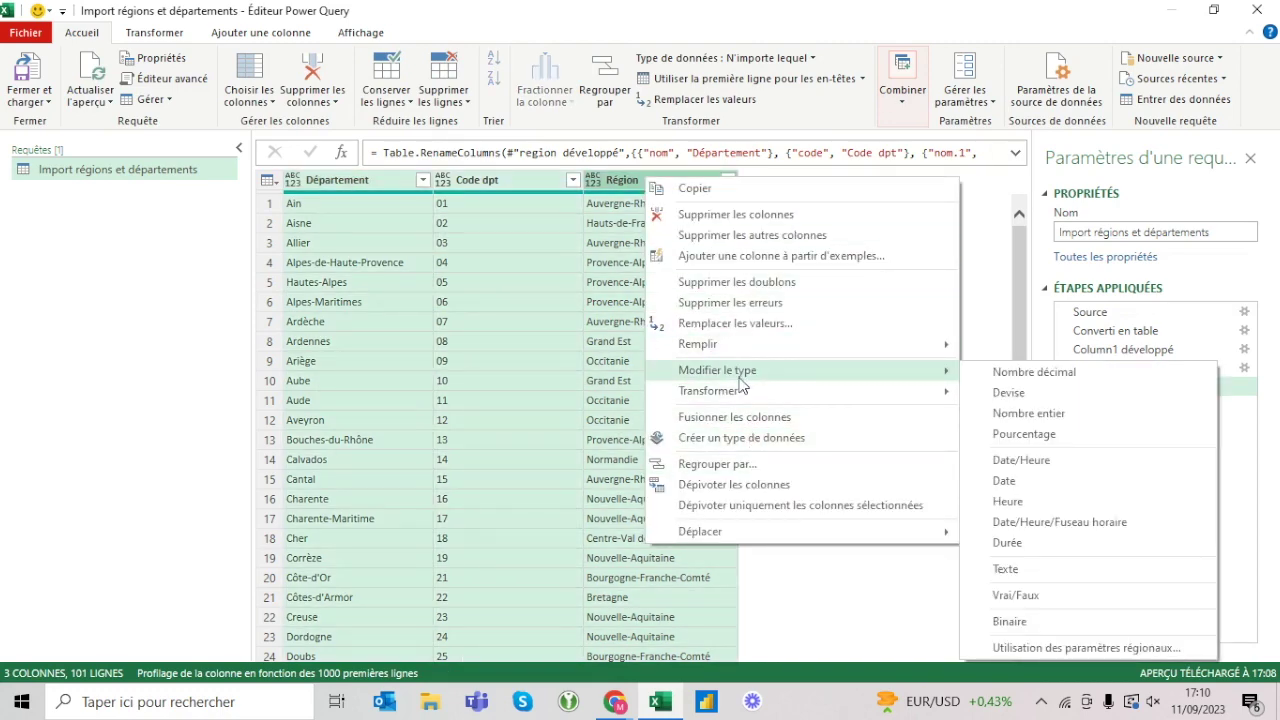
click(1013, 568)
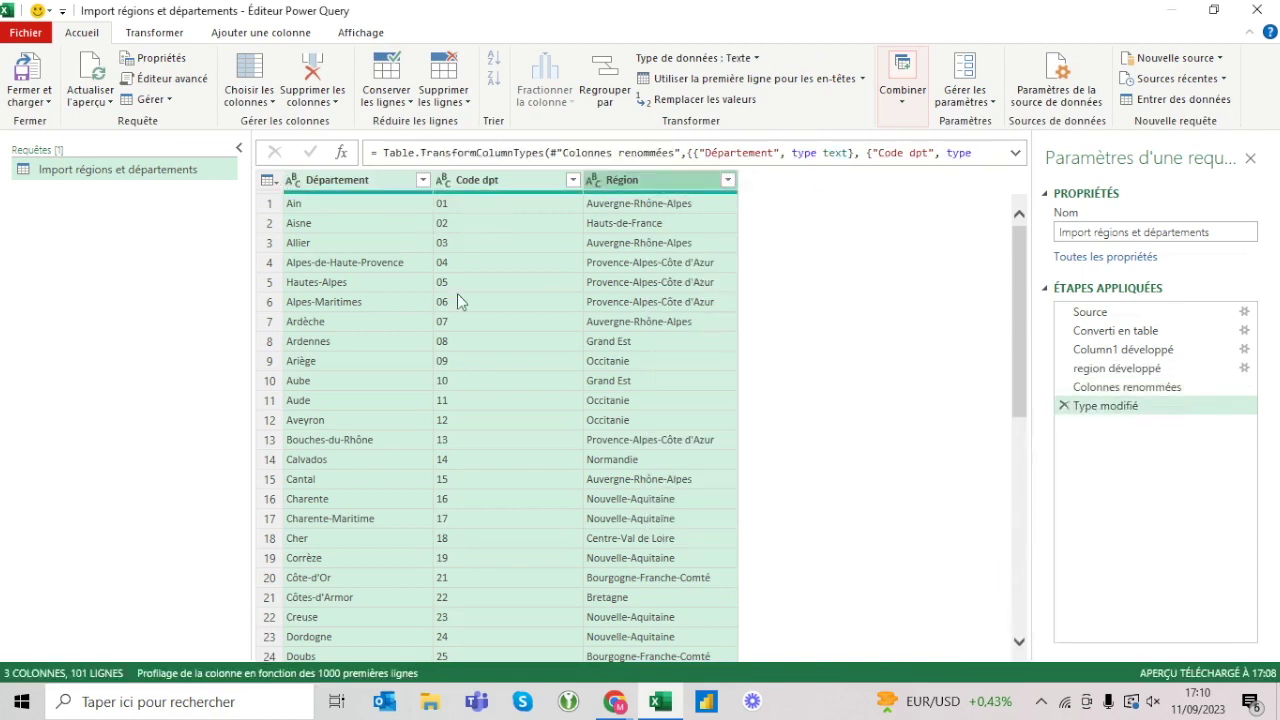
Reorder the columns as Région, Code dpt, Département
click(468, 188)
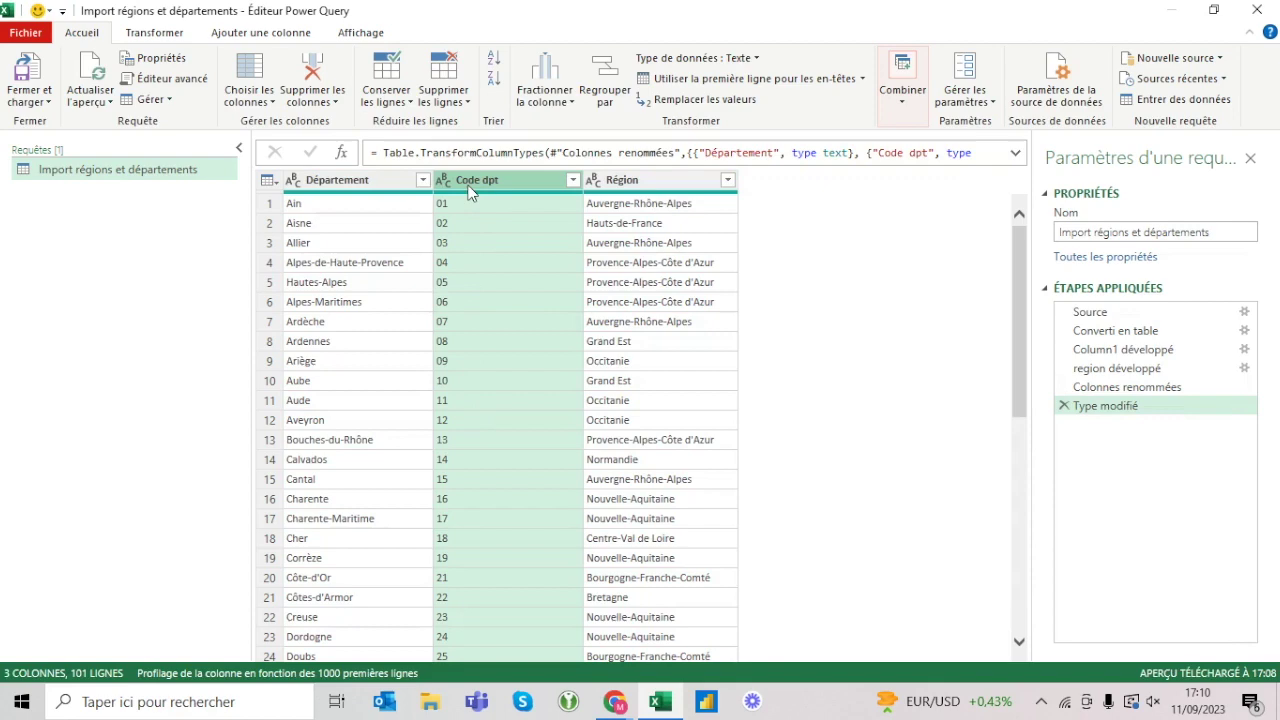
drag(622, 182, 357, 203)
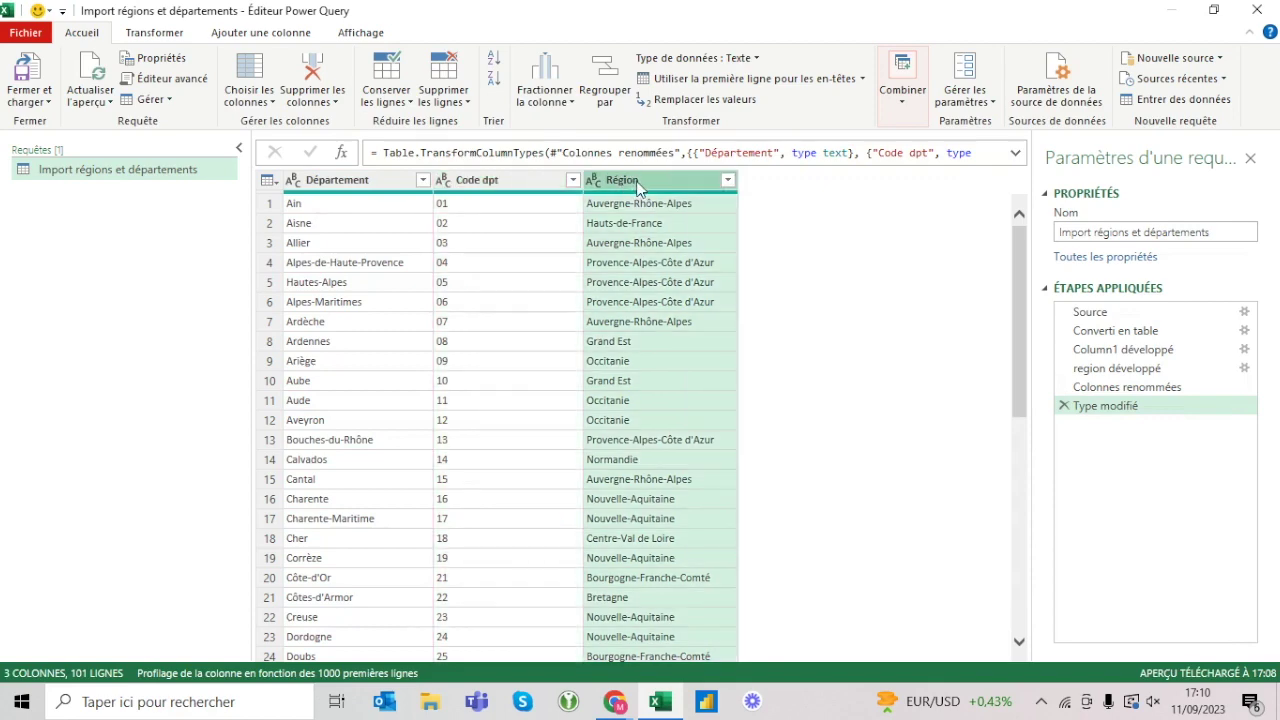
drag(669, 179, 517, 184)
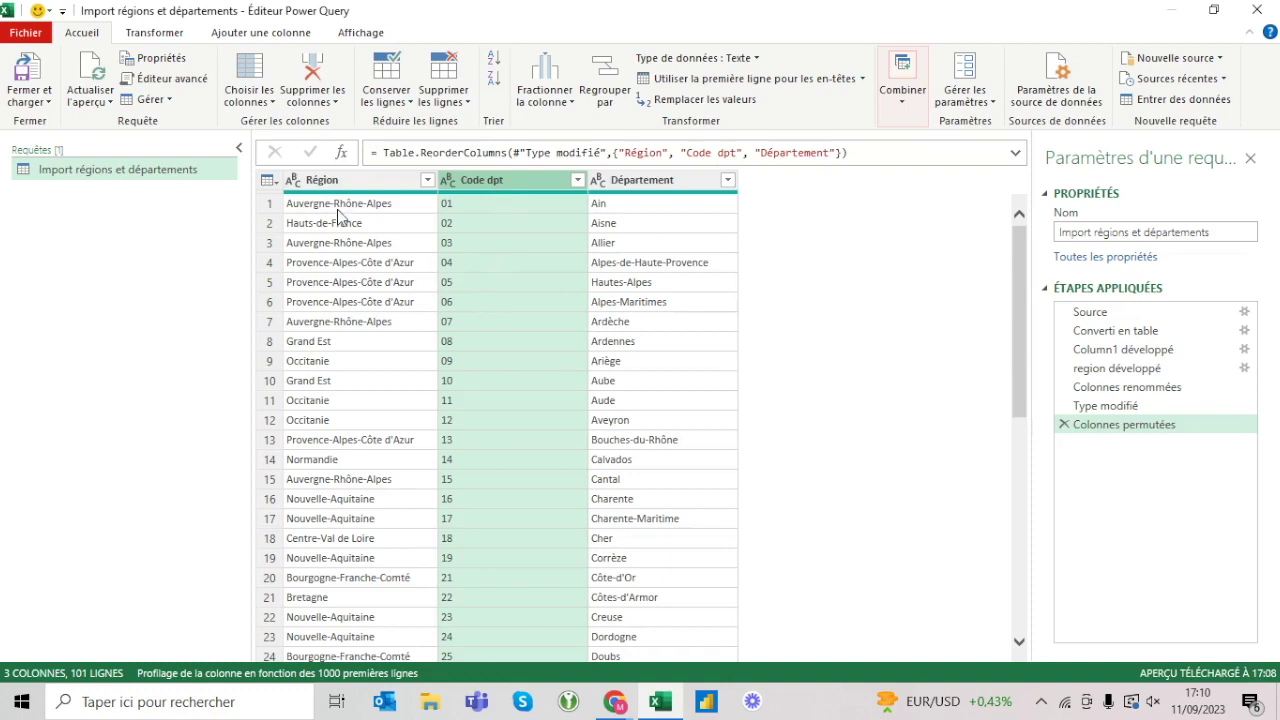
Sort the rows by Région in ascending order (Tri croissant) and load the query into Excel
click(427, 180)
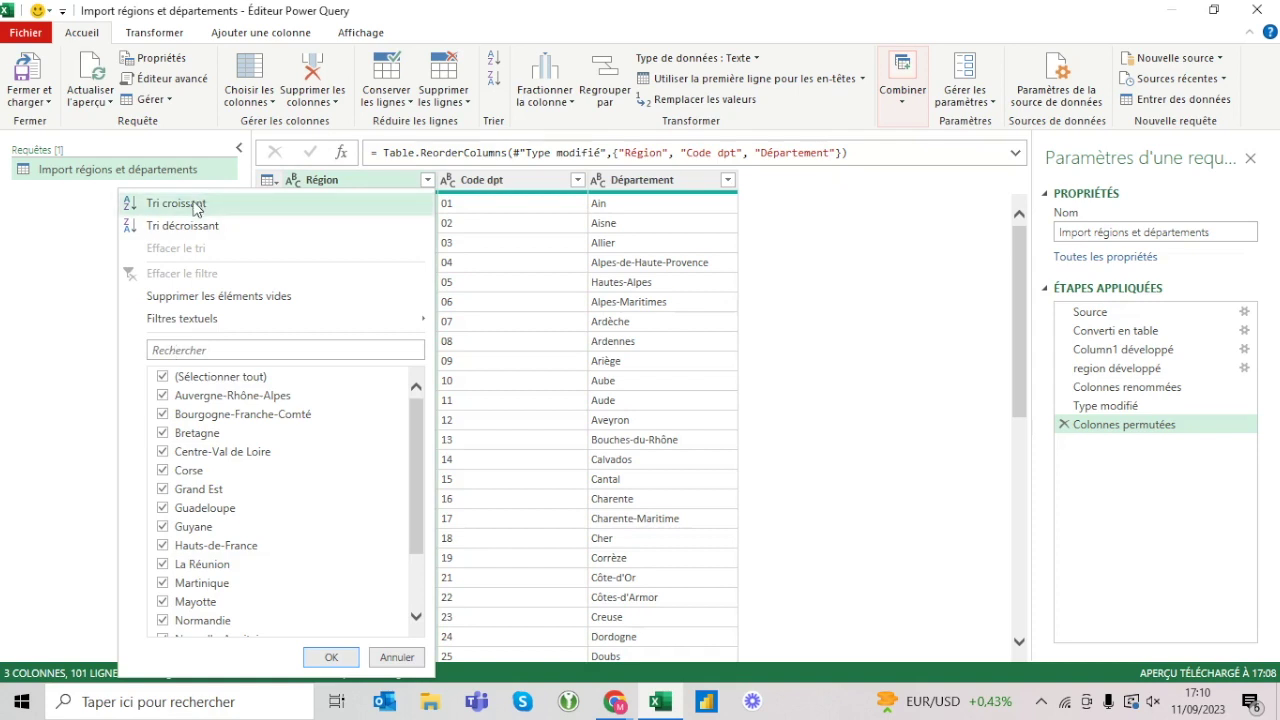
click(176, 203)
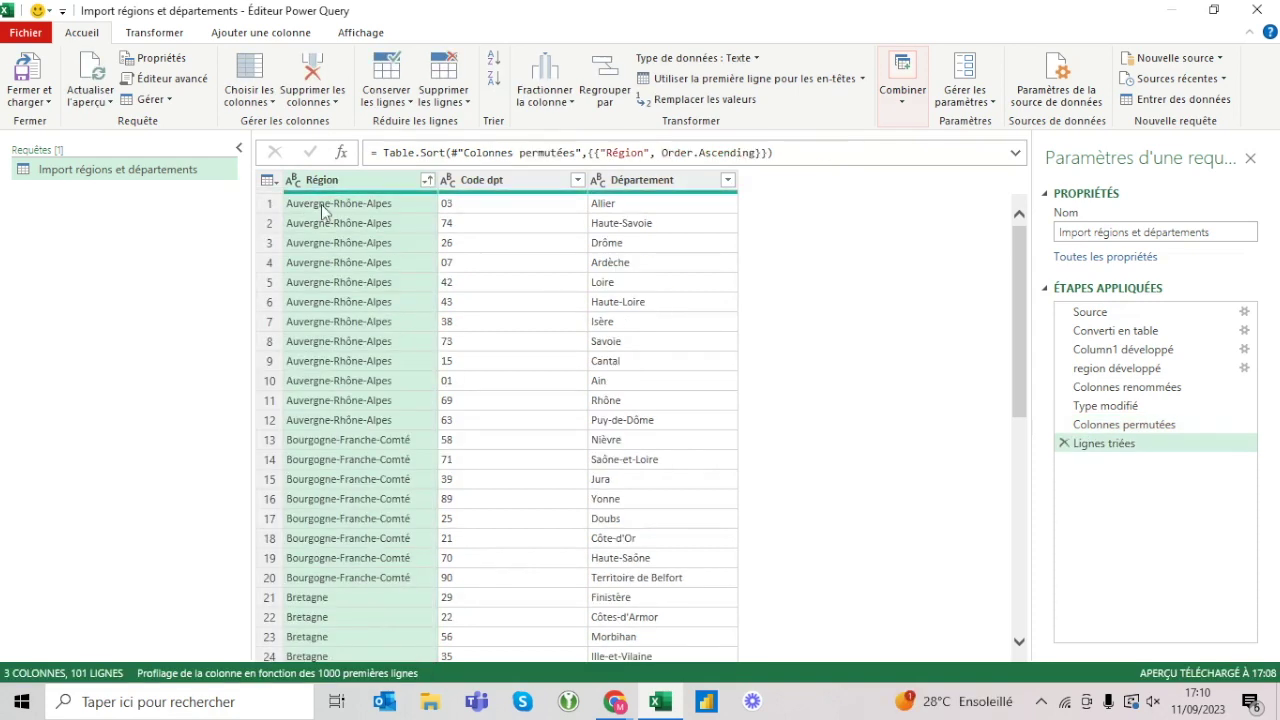
click(472, 204)
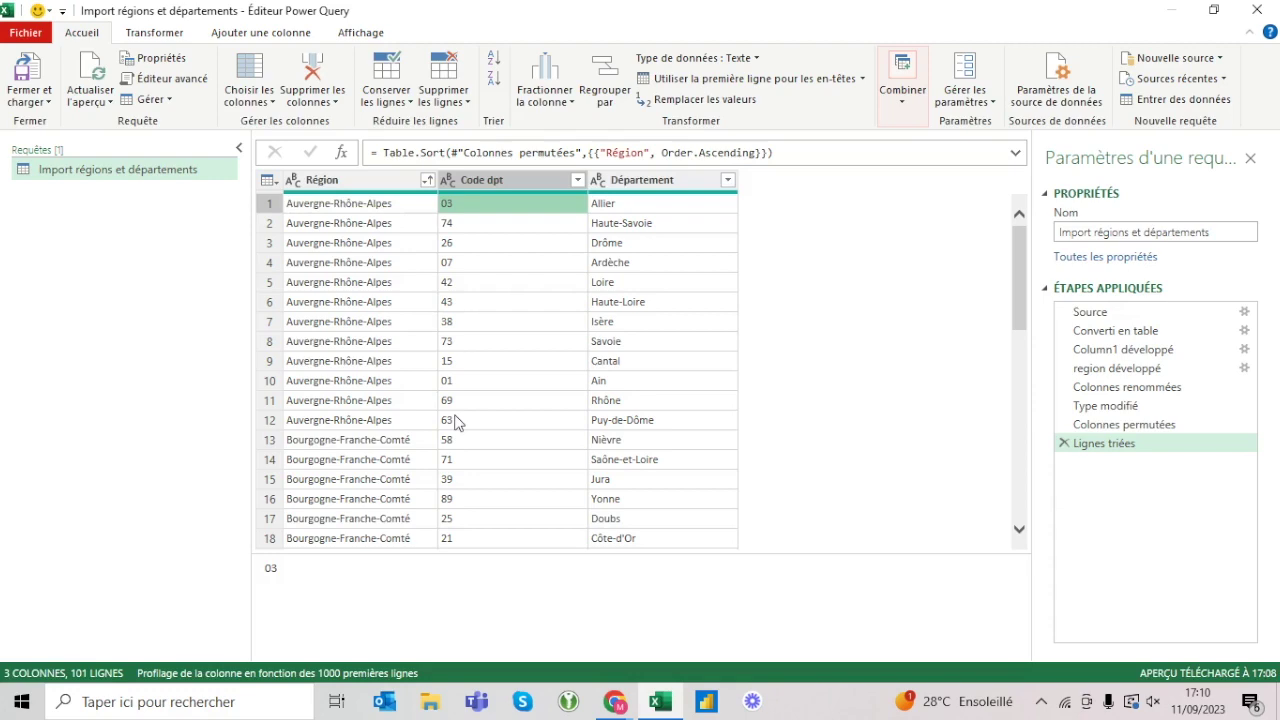
click(37, 78)
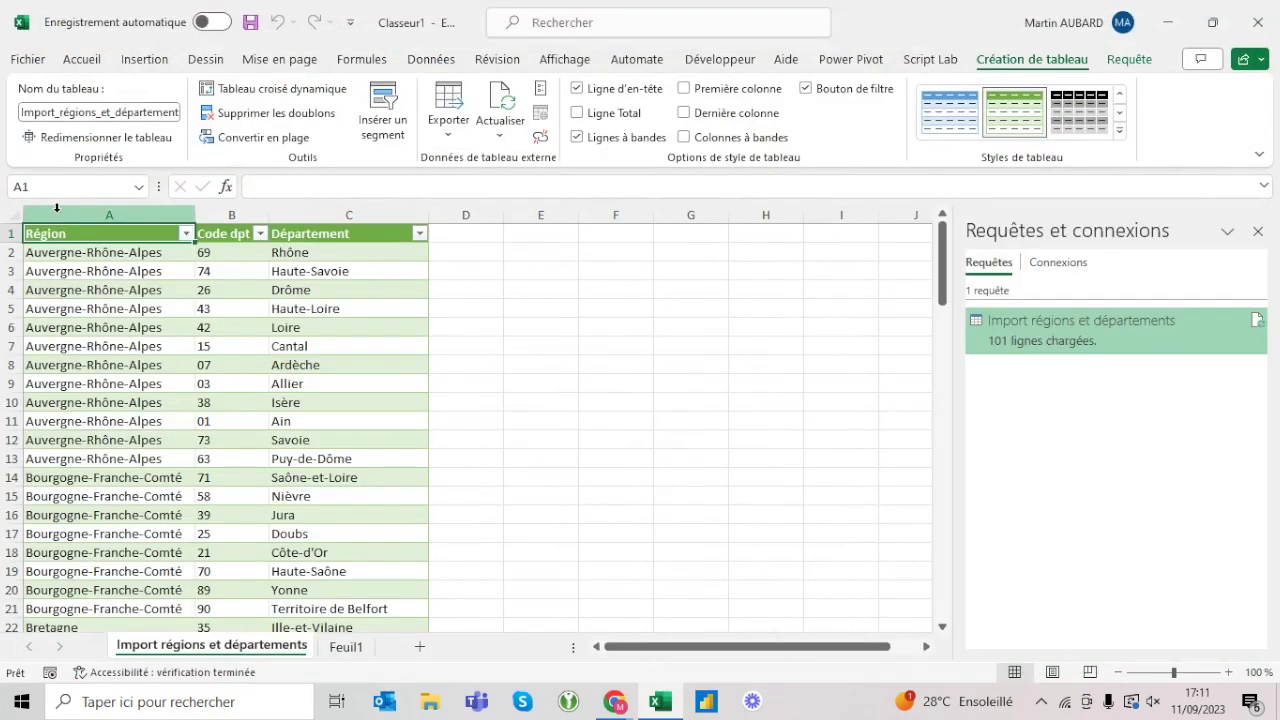
Insert two empty columns and four empty rows so the loaded table starts at C5
click(57, 207)
key(ctrl+plus)
key(ctrl+plus)
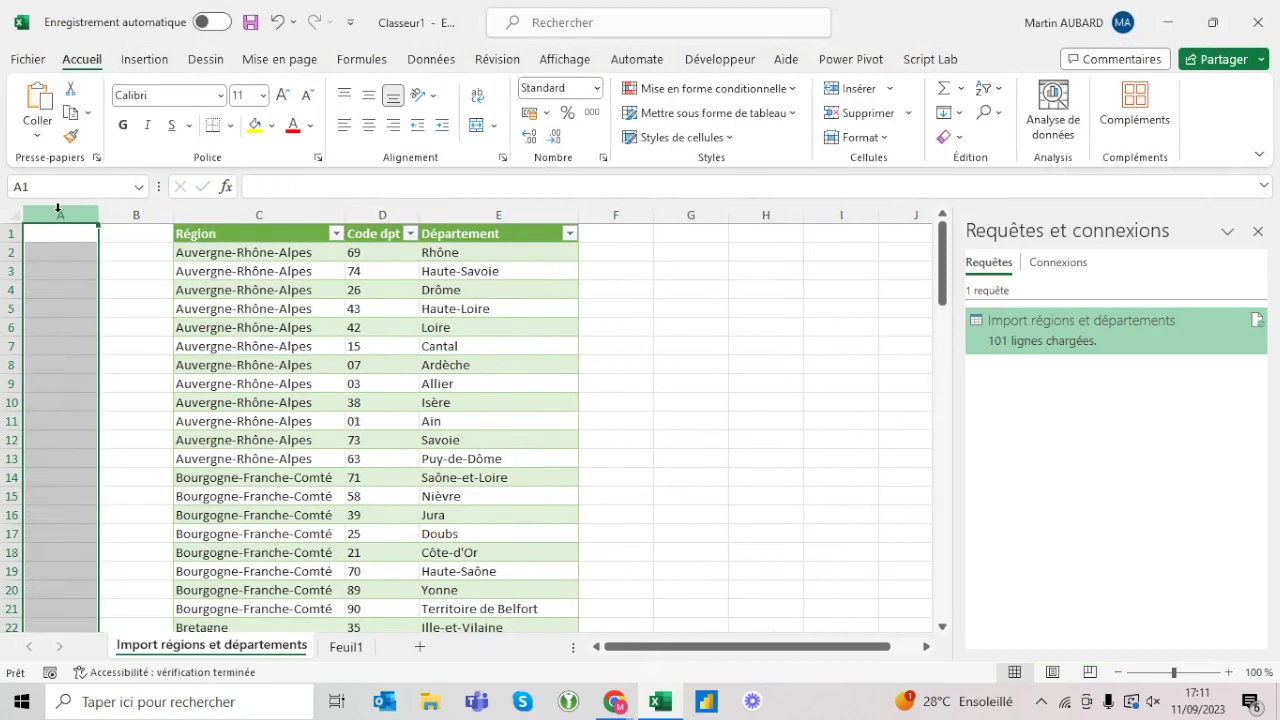
click(5, 233)
key(ctrl+plus)
key(ctrl+plus)
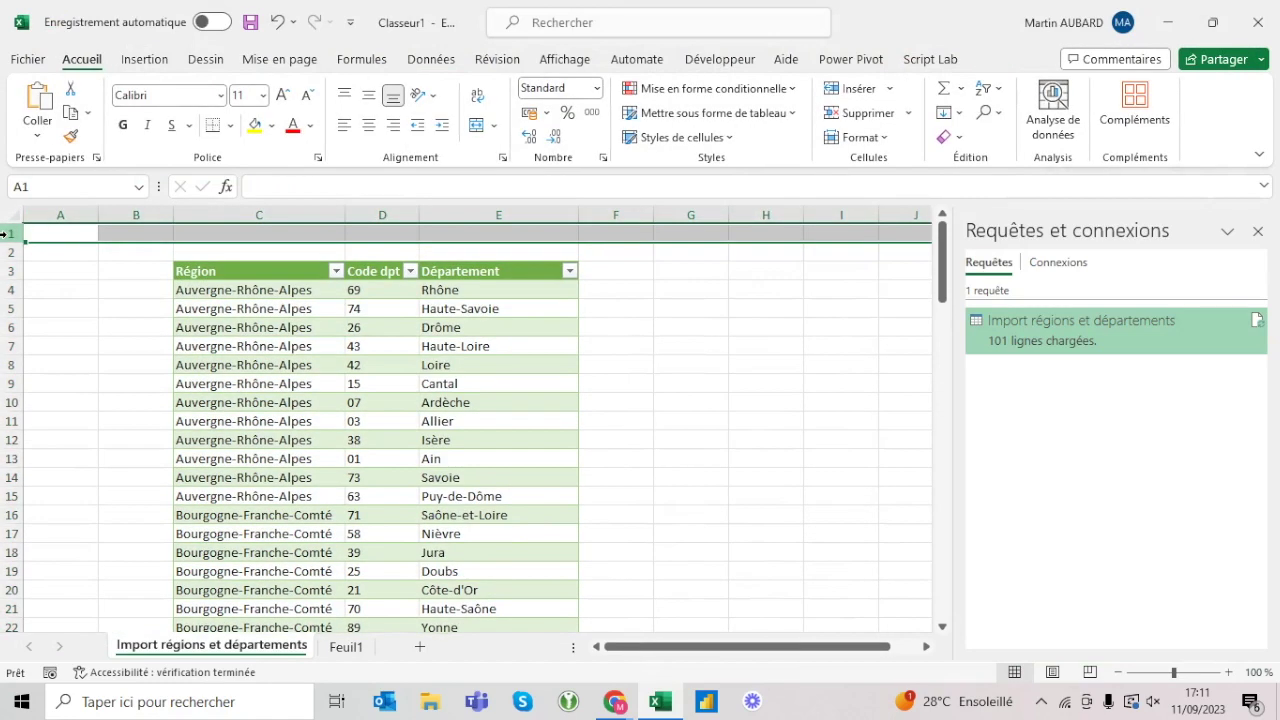
key(ctrl+plus)
key(ctrl+plus)
click(210, 290)
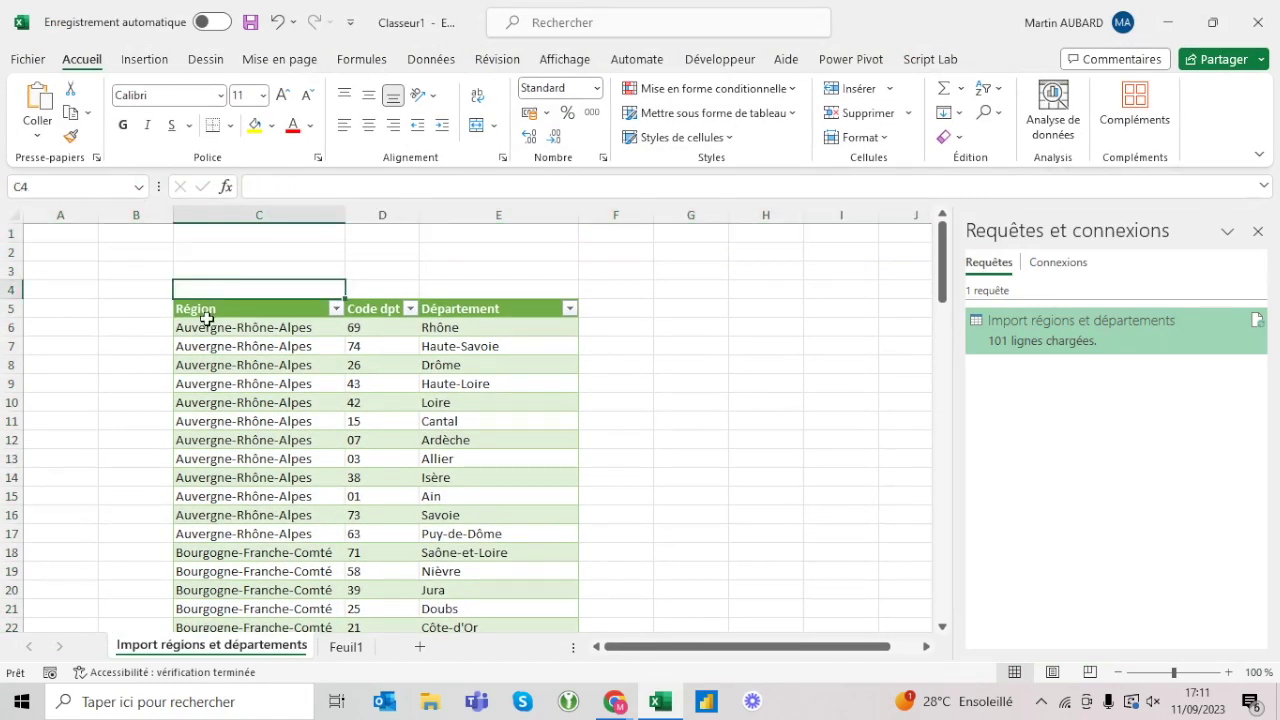
Rename the table to tab_Regions_et_Dpt in the table design settings
click(207, 322)
click(1068, 62)
click(122, 113)
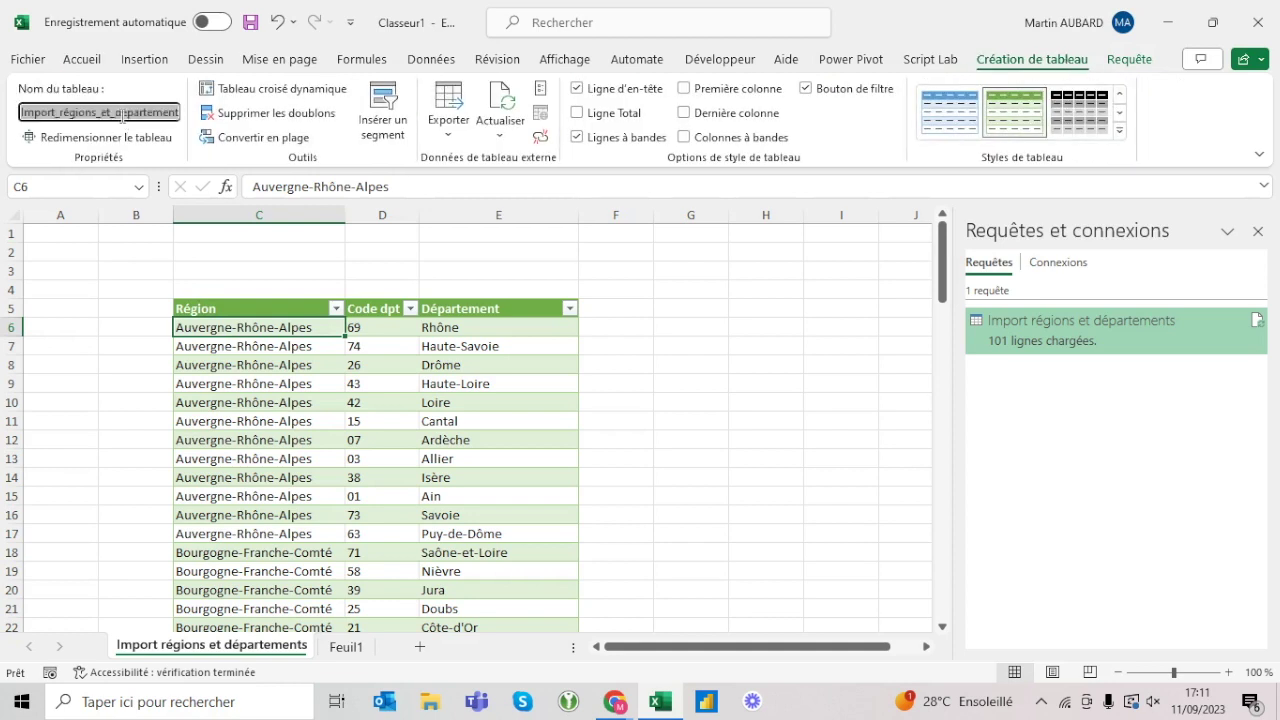
text(tab_Régio)
key(BackSpace)
key(BackSpace)
key(BackSpace)
key(BackSpace)
text(egions)
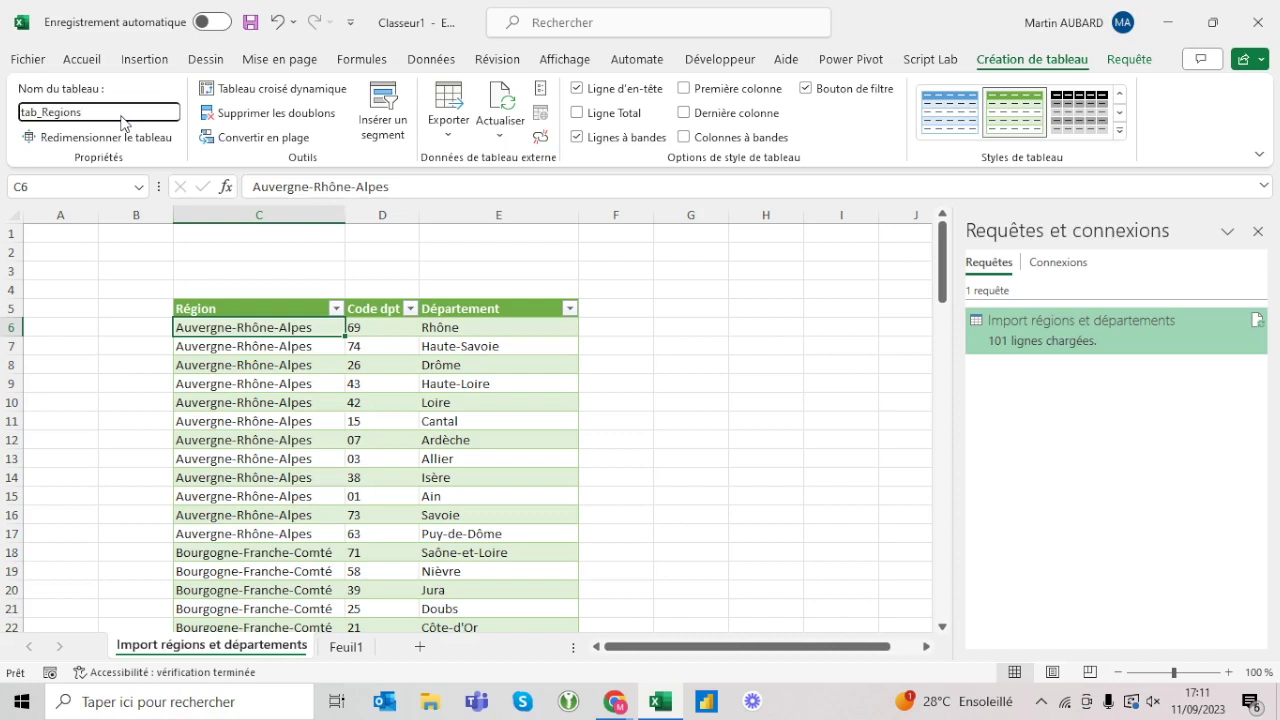
text(_)
text(et_Departement)
key(BackSpace)
key(BackSpace)
key(BackSpace)
key(BackSpace)
key(BackSpace)
key(BackSpace)
key(BackSpace)
key(BackSpace)
key(BackSpace)
text(pt)
key(Return)
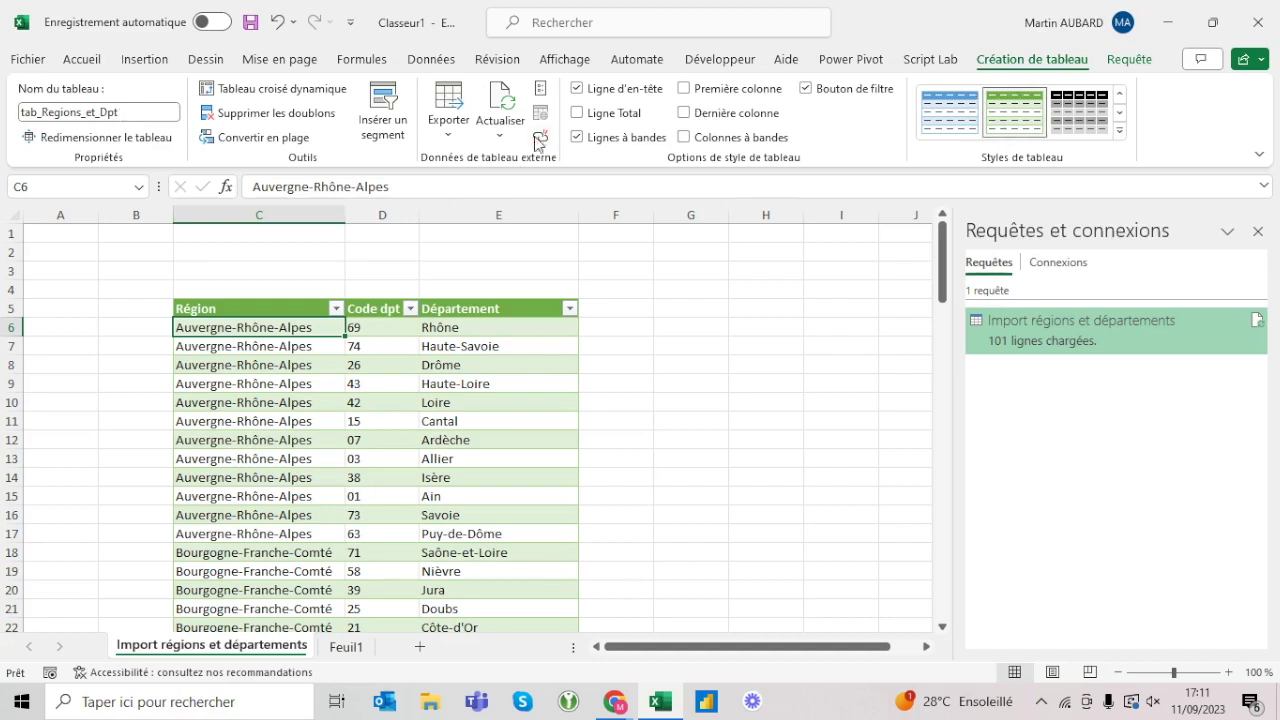
click(12, 308)
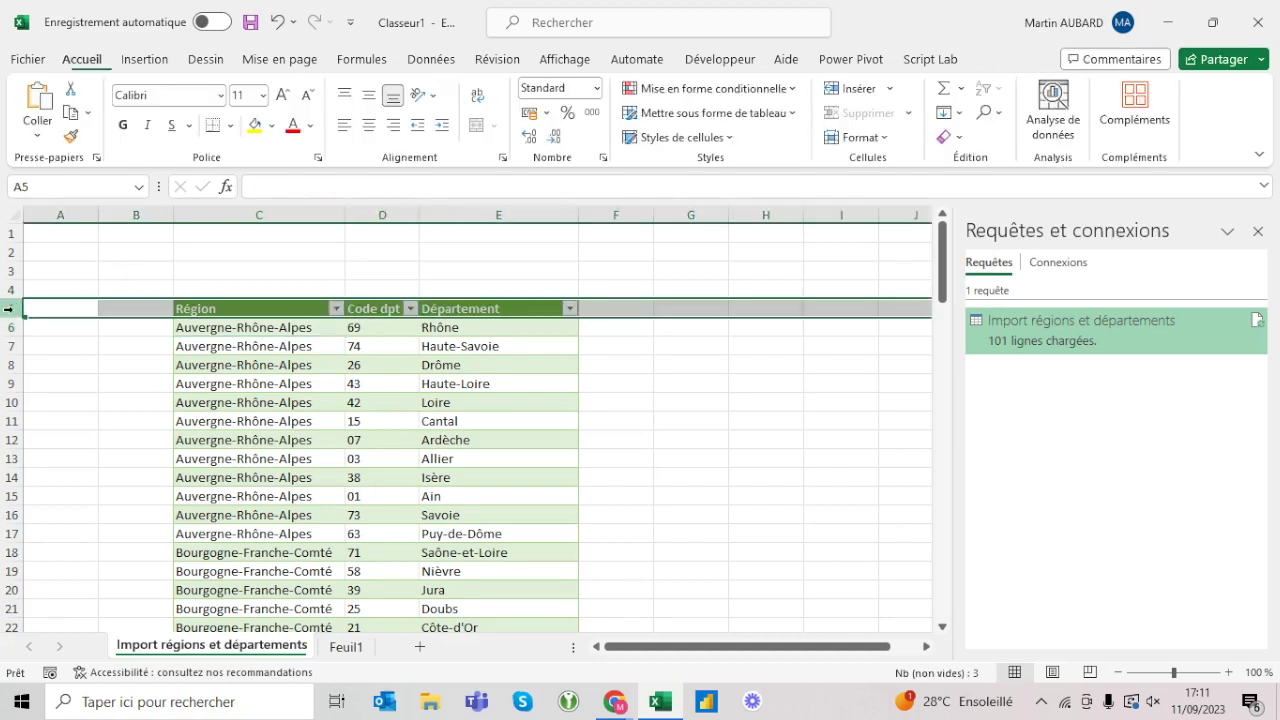
Set the height of header row 5 to 30
right_click(13, 310)
click(96, 602)
text(30)
key(Return)
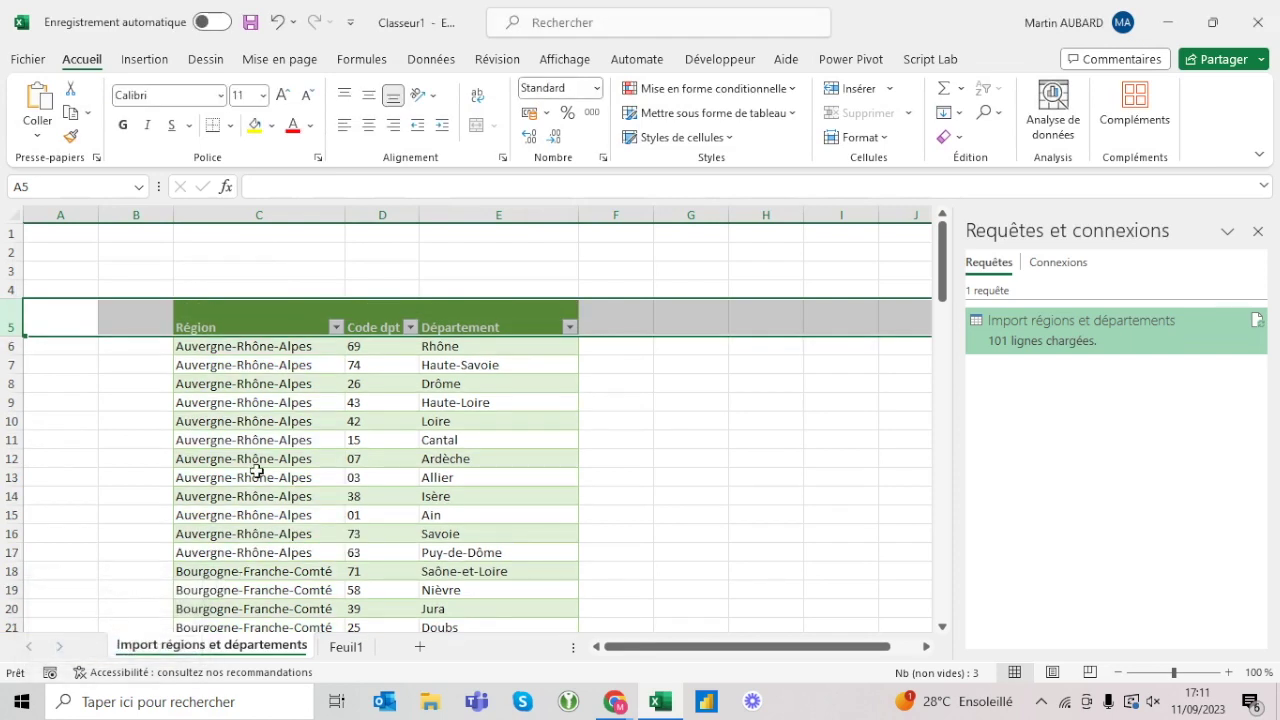
Centre the C5:E5 header titles horizontally and vertically
click(174, 315)
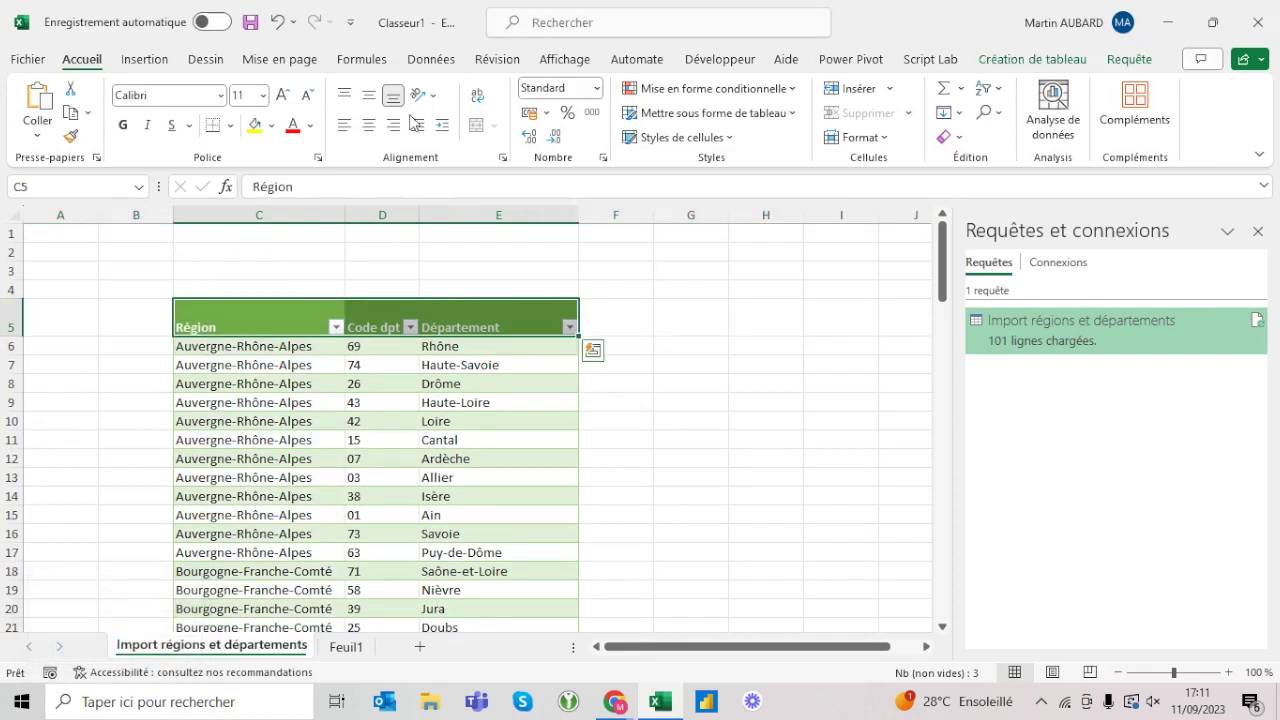
click(369, 131)
click(369, 95)
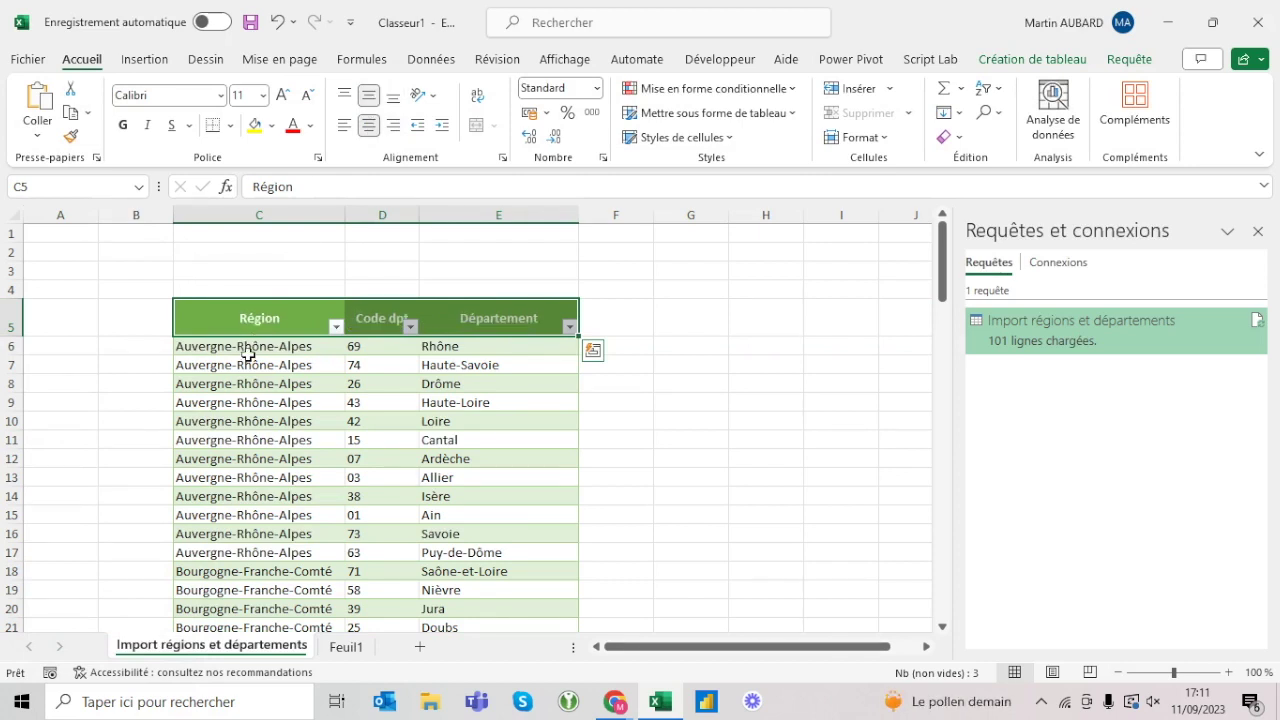
click(251, 440)
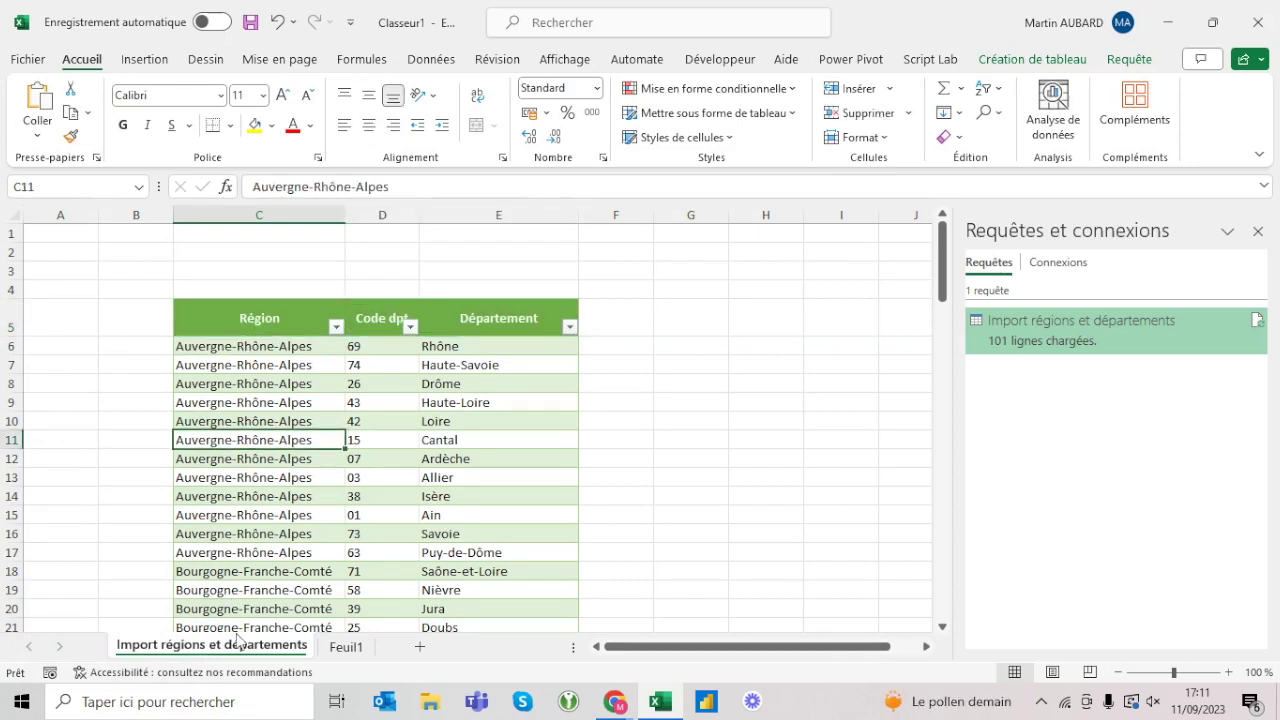
Rename the sheet to PARAMETRES
double_click(235, 646)
text(PARAMETRES)
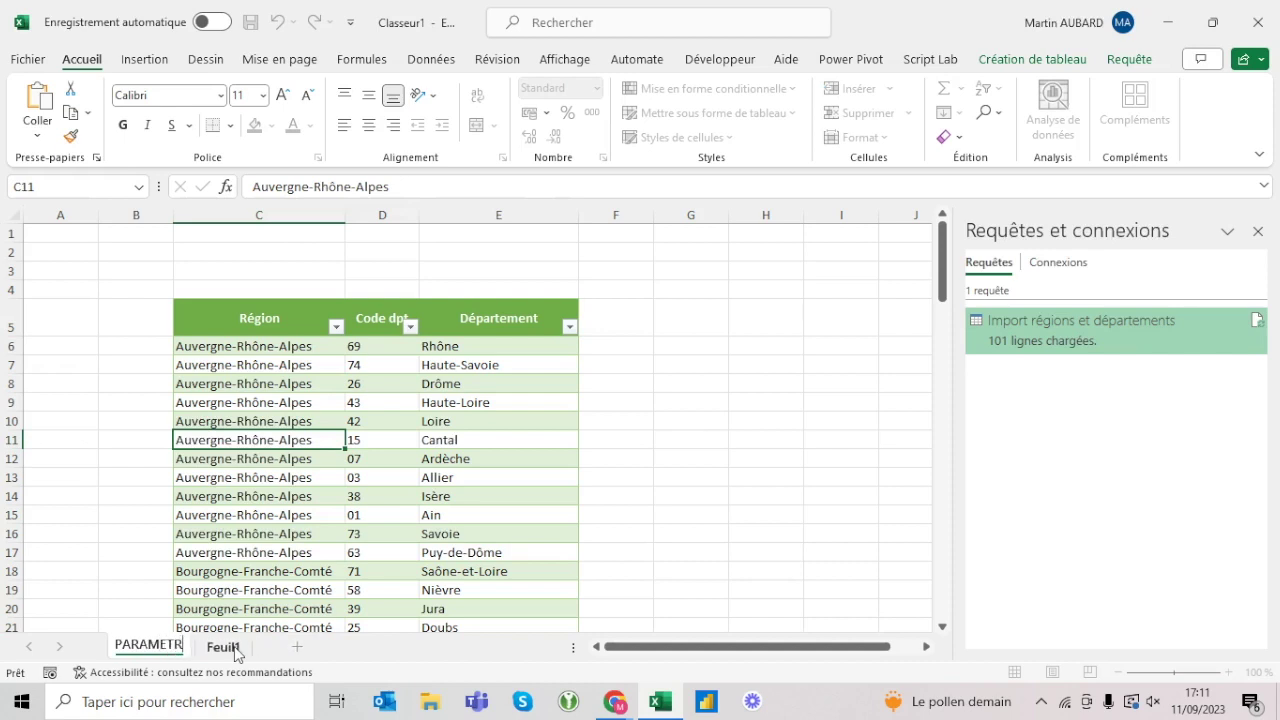
key(Return)
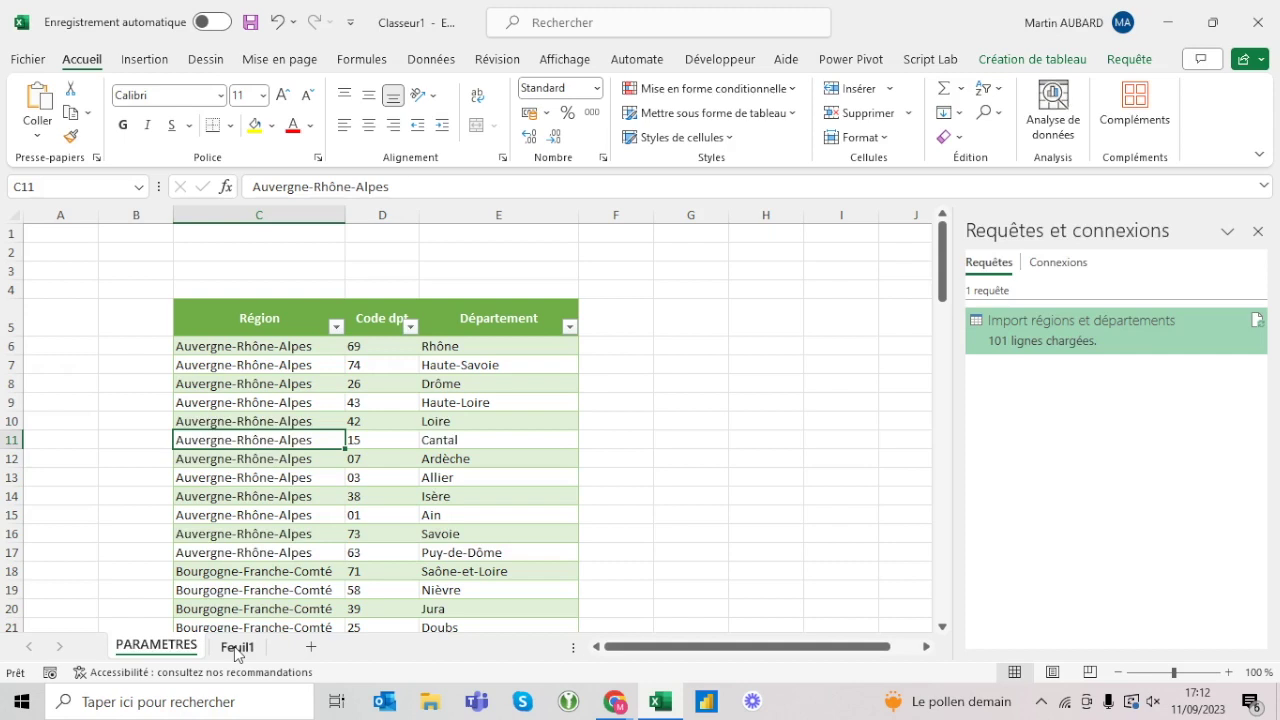
key(alt+Tab)
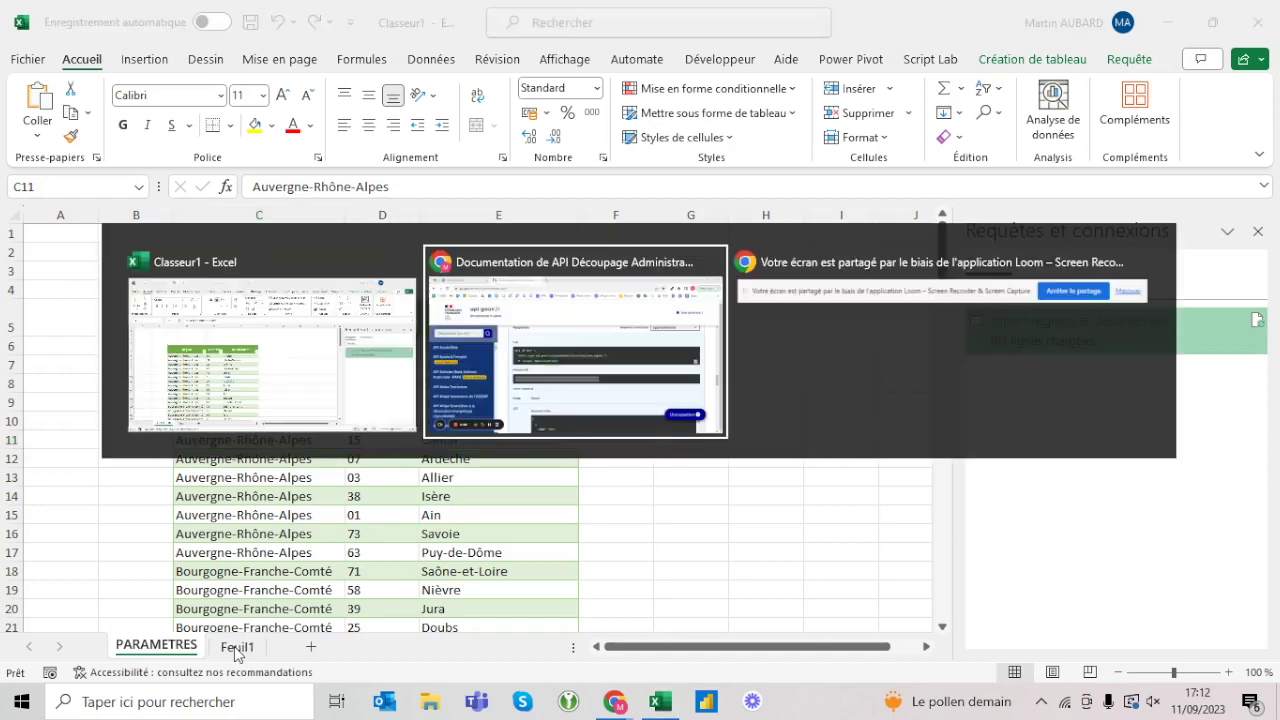
scroll(523, 491, up, 5)
scroll(524, 405, up, 3)
scroll(524, 407, up, 10)
scroll(524, 407, up, 5)
scroll(524, 407, up, 3)
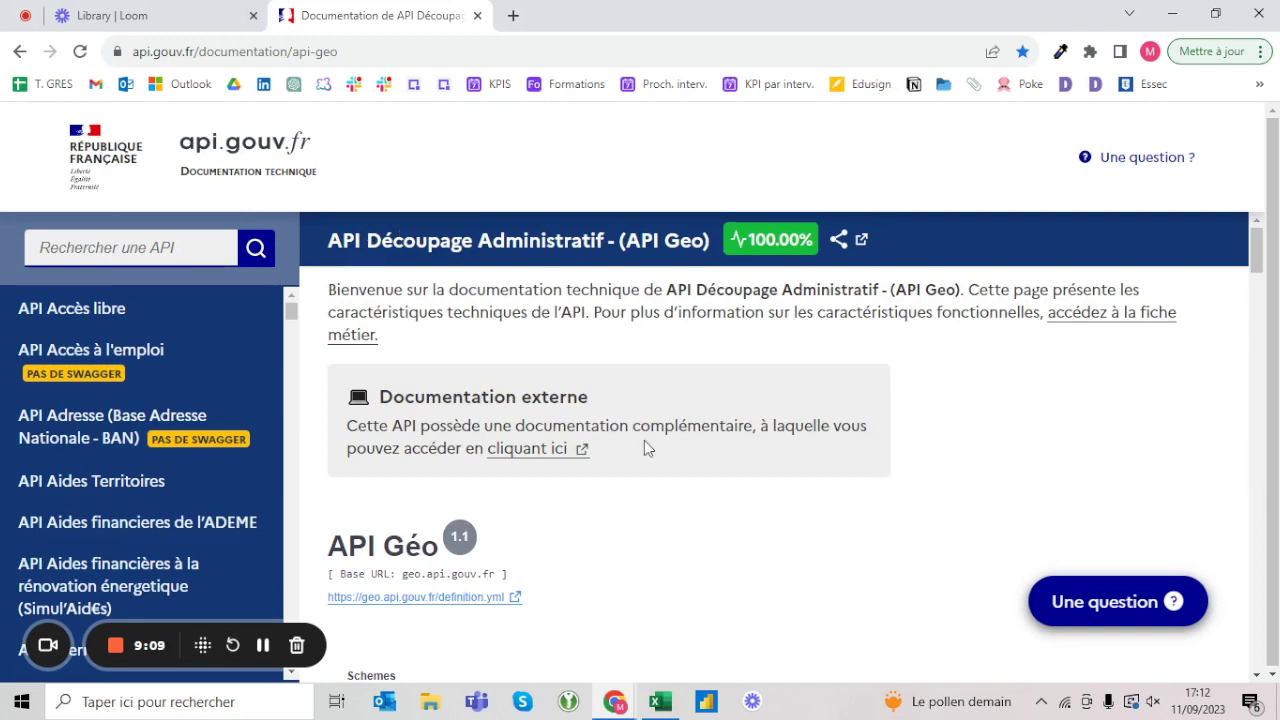
scroll(645, 445, down, 4)
scroll(645, 449, down, 4)
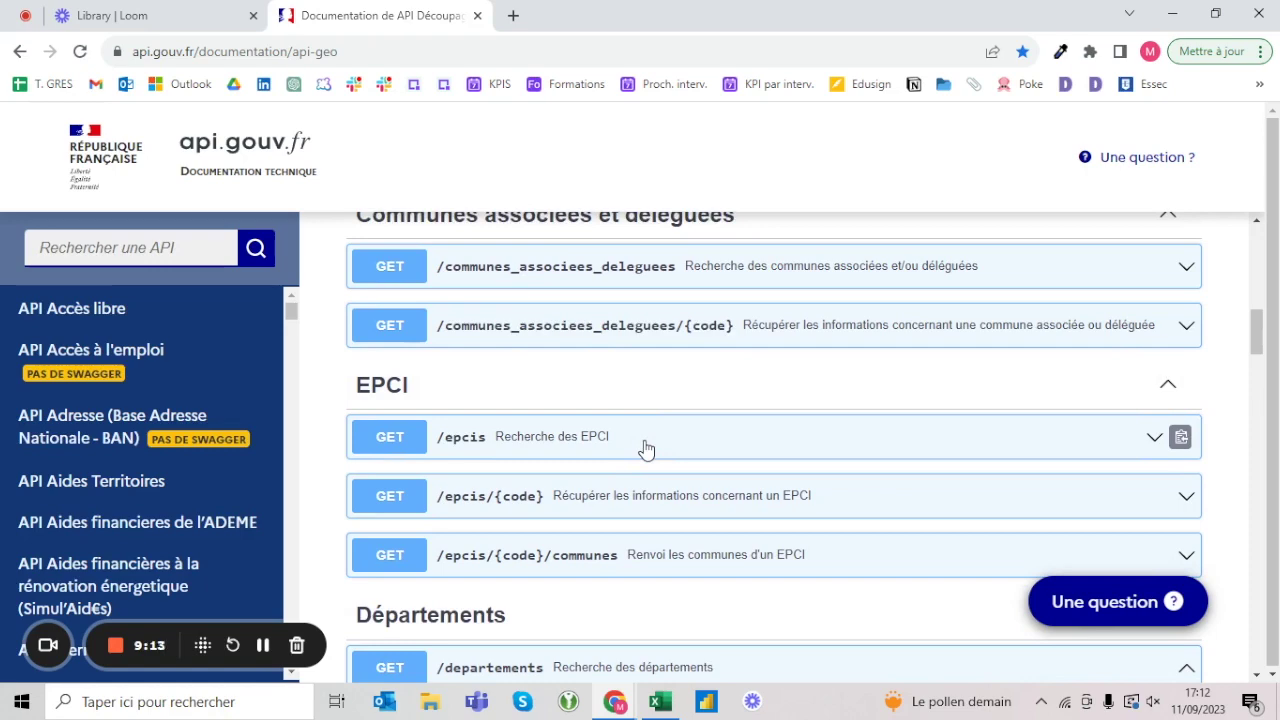
key(alt+Tab)
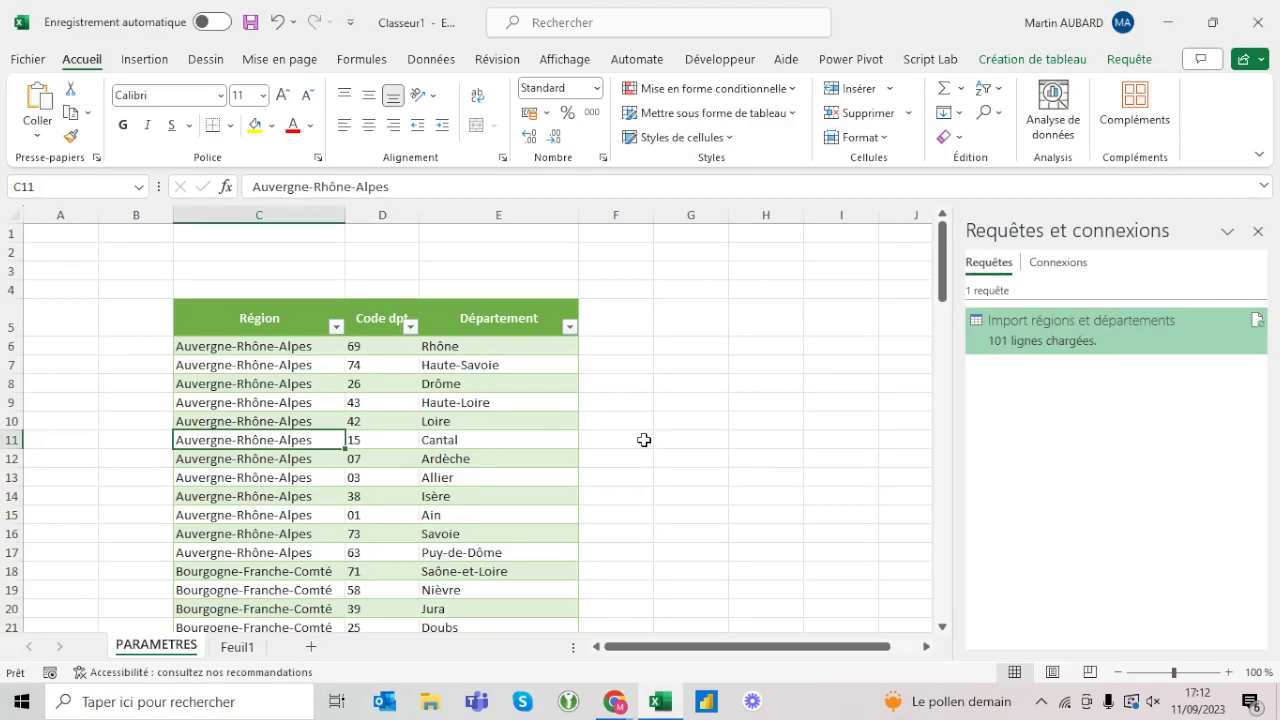